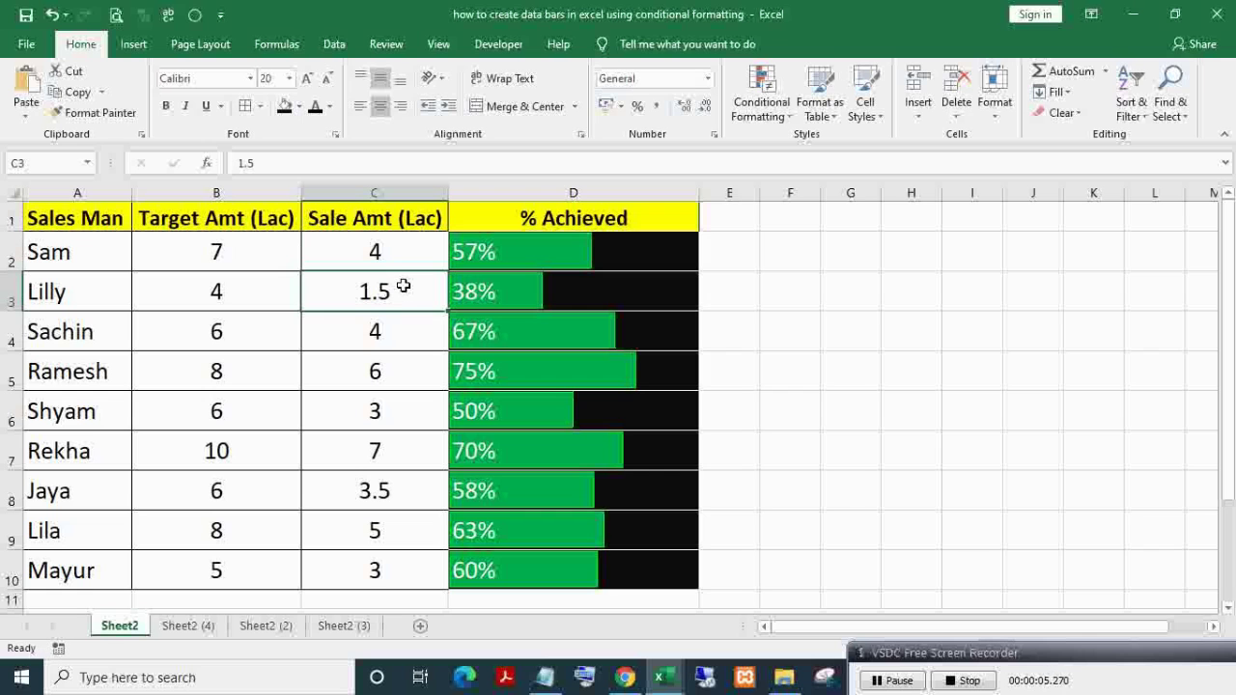
text(4)
- Change two sale amounts to 4 and 3 and narrow the % Achieved column D
key(Return)
key(Down)
key(Down)
key(Down)
text(3)
key(Return)
drag(698, 193, 725, 194)
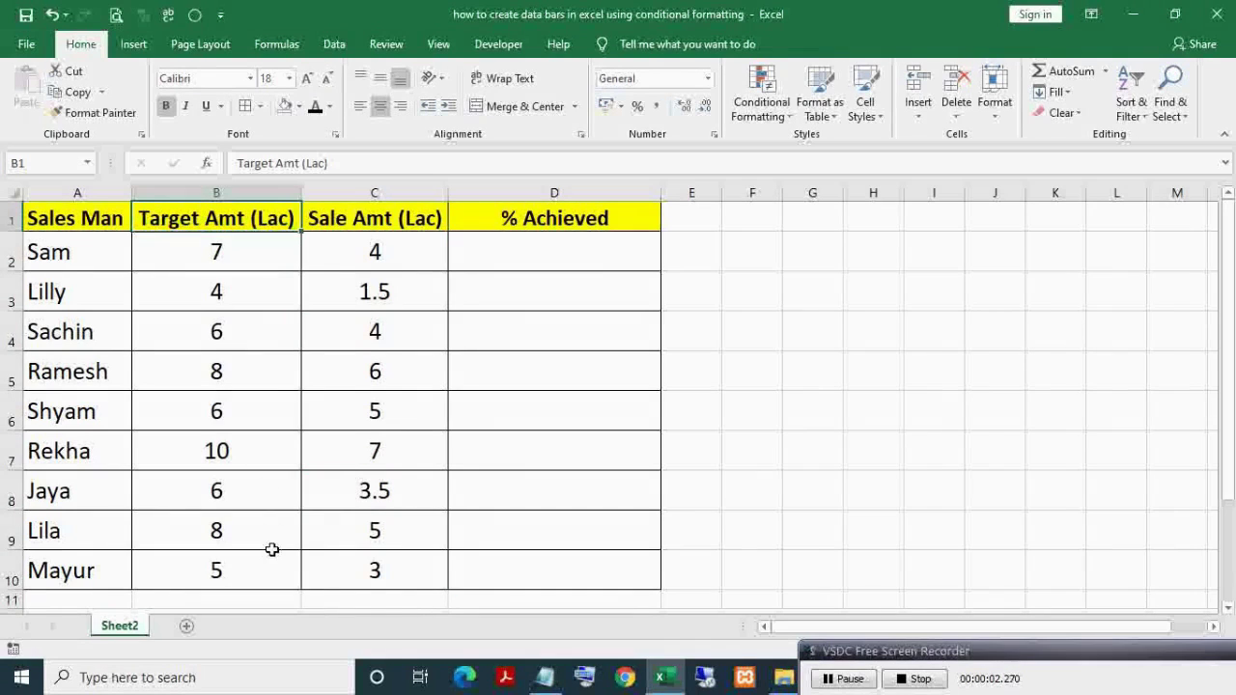
- Select the Target Amt values in B1:B10, then the Sale Amt values in C1:C10
shift+click(272, 559)
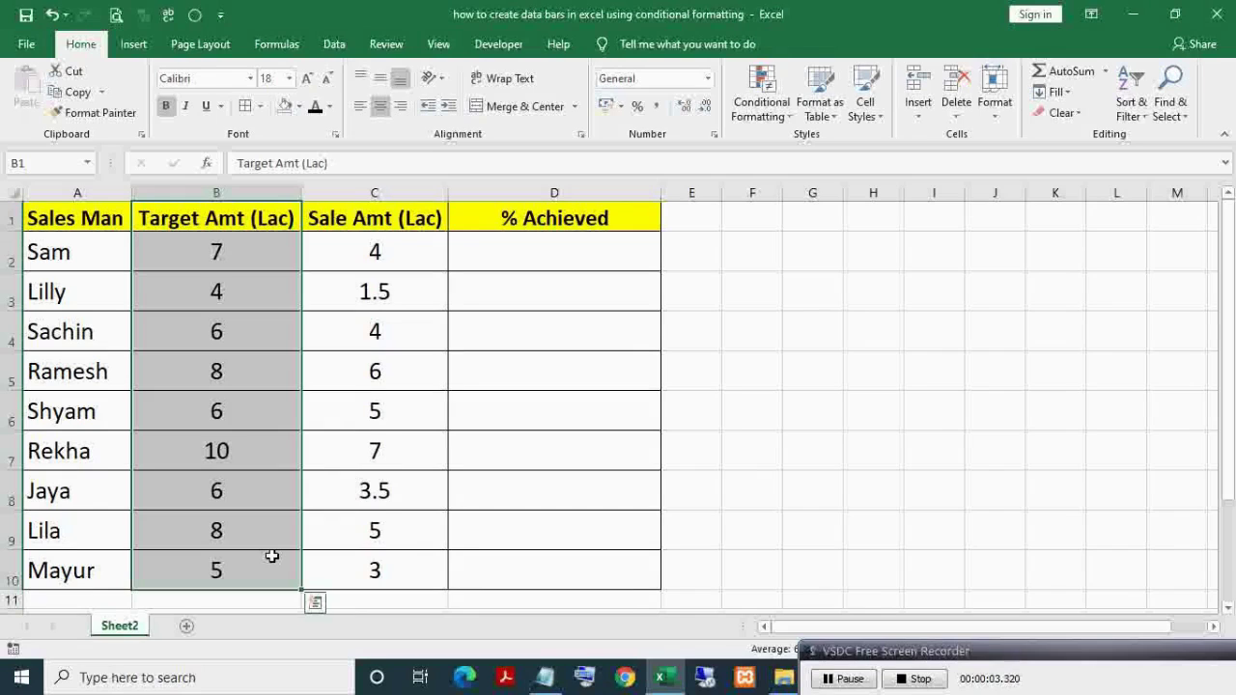
click(389, 227)
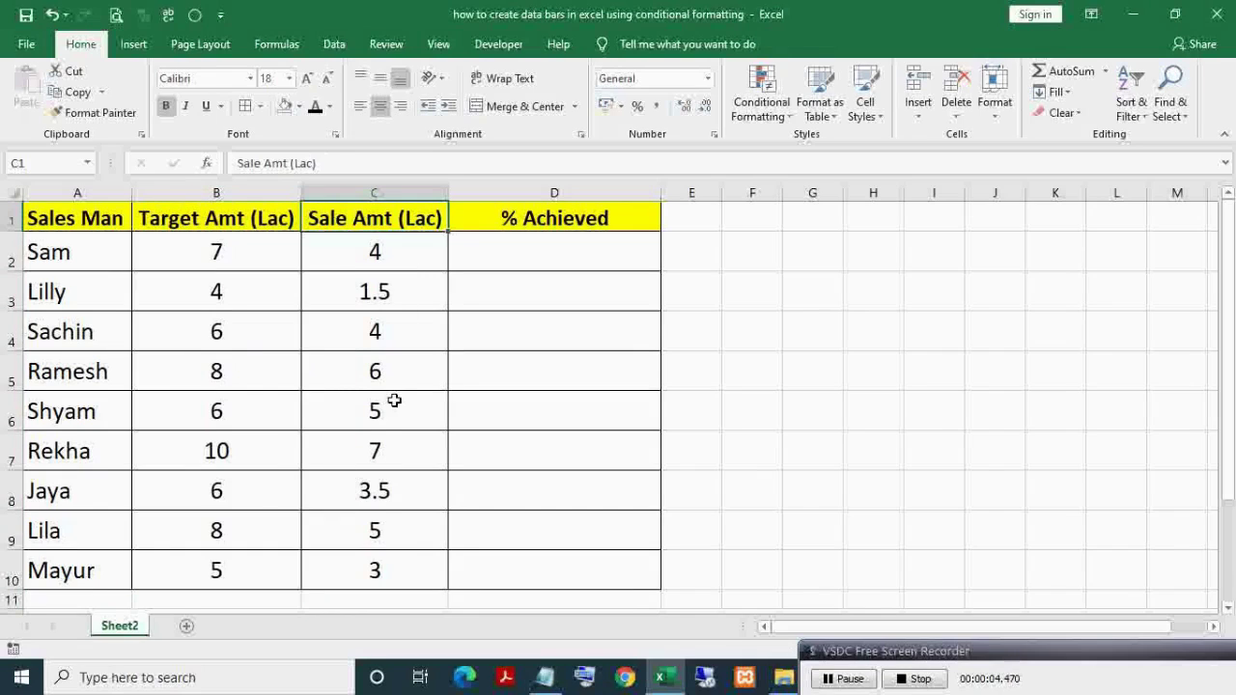
shift+click(415, 567)
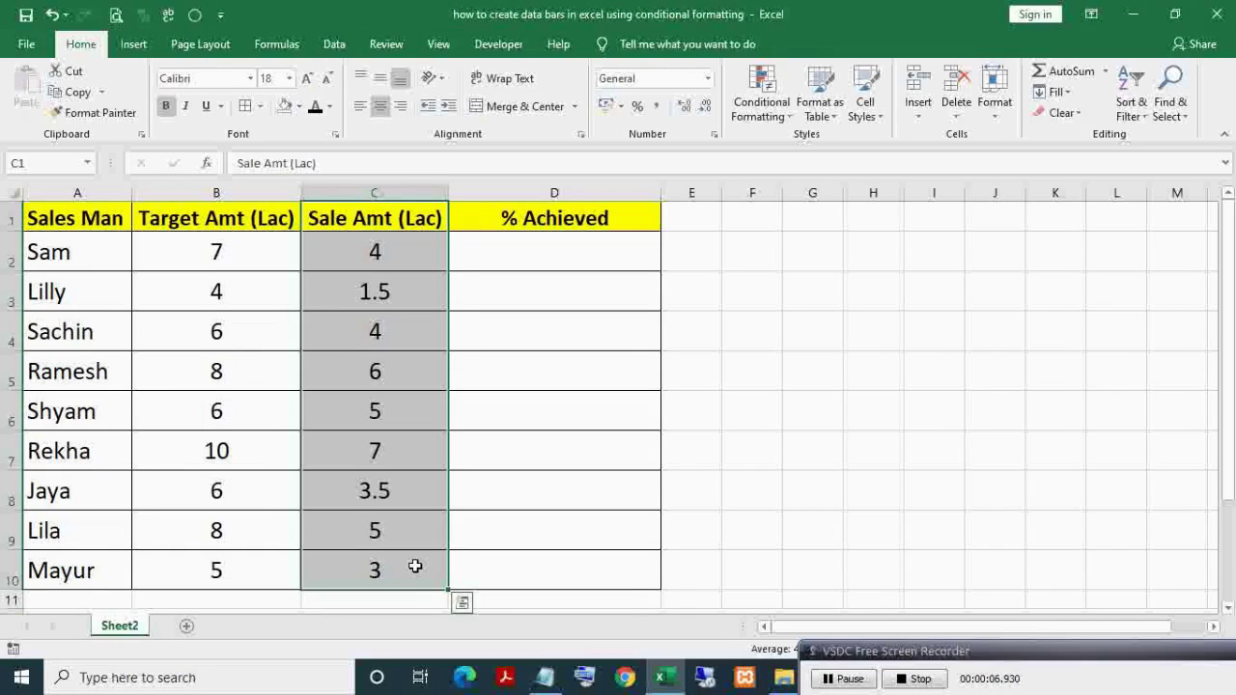
- Enter the formula =C2/B2 in D2 for Sam's achievement
click(505, 250)
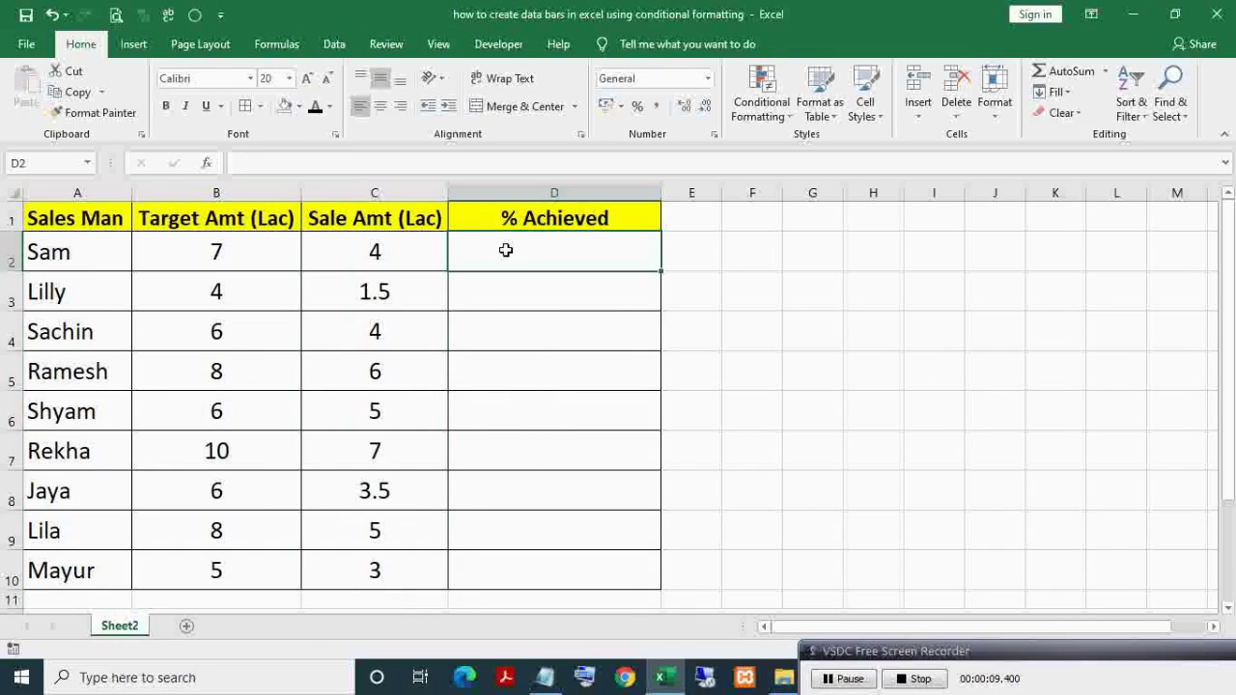
text(=)
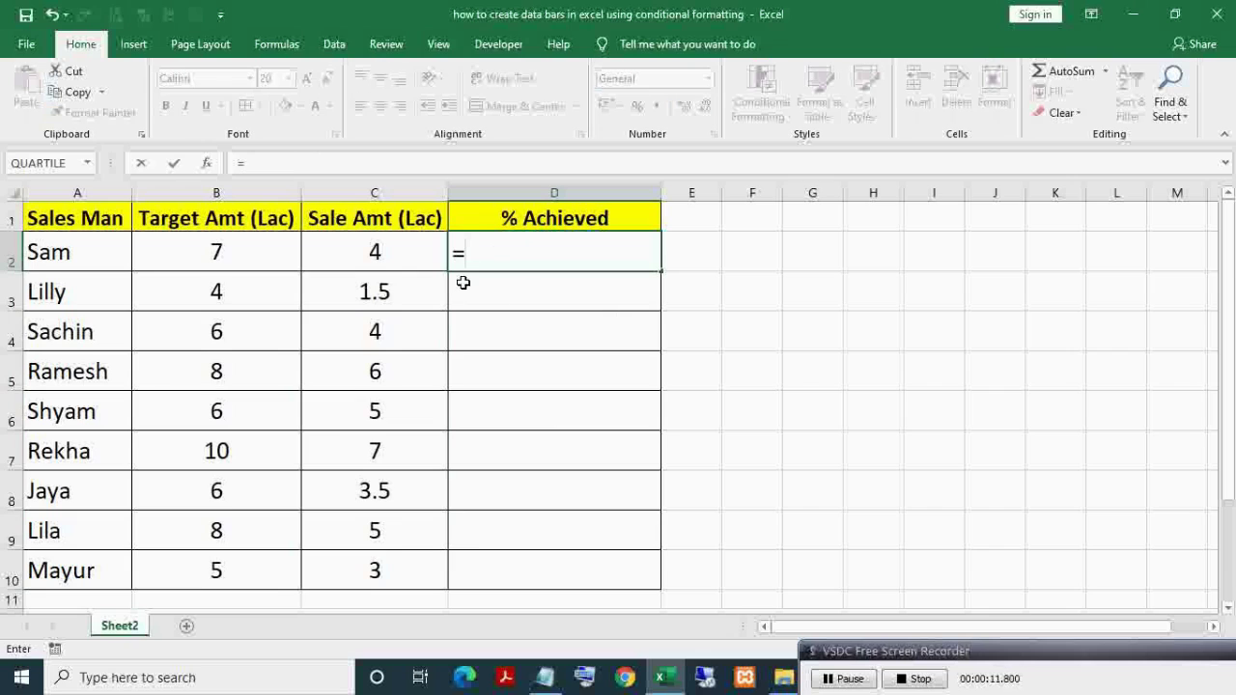
click(379, 257)
text(/)
click(223, 253)
key(Return)
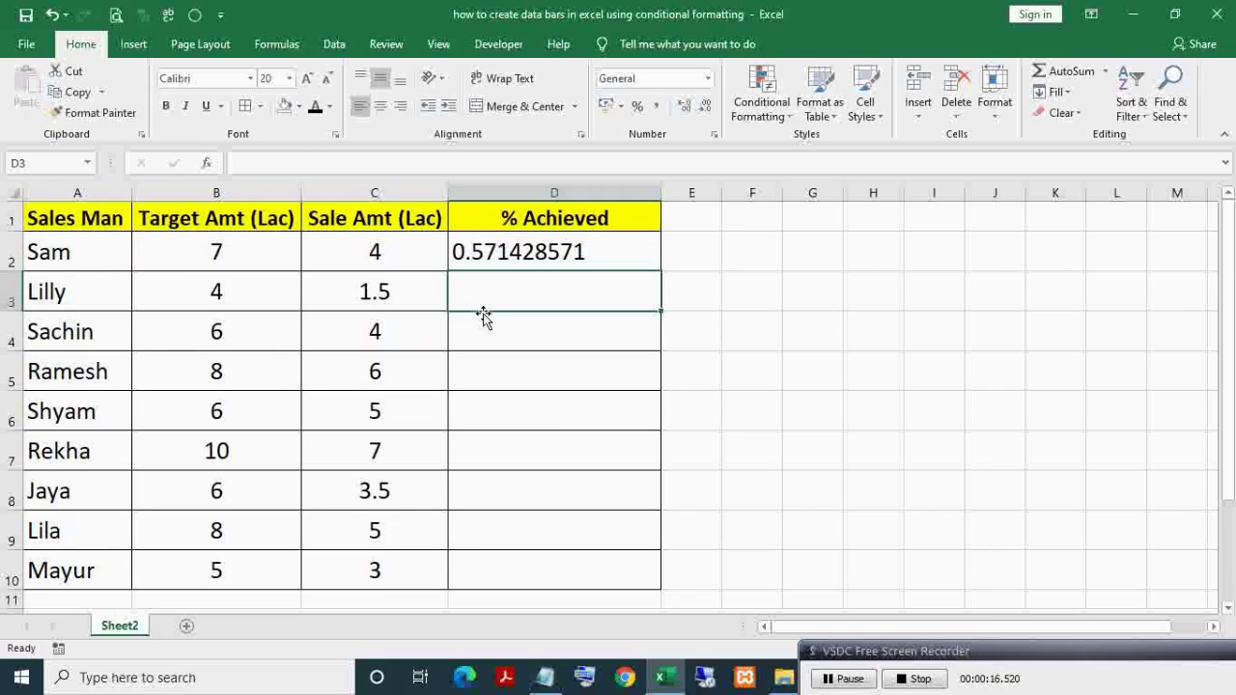
- Format D2 as a whole percentage and fill the formula down to D10
click(487, 252)
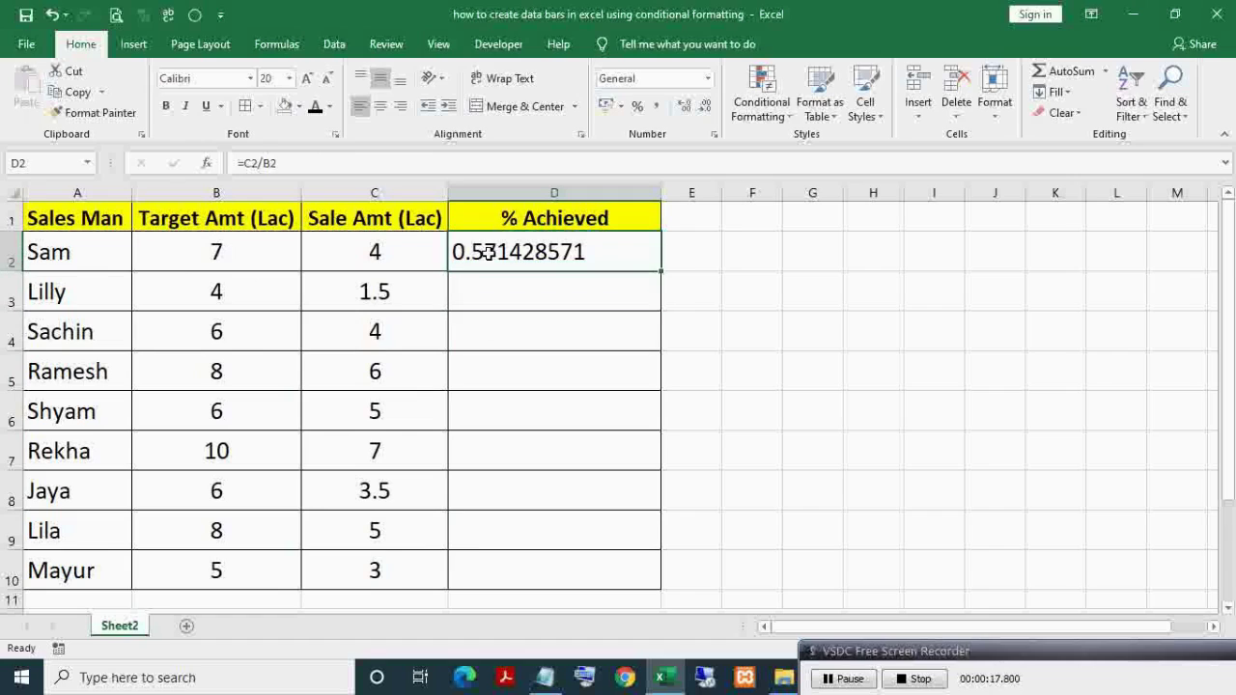
click(638, 108)
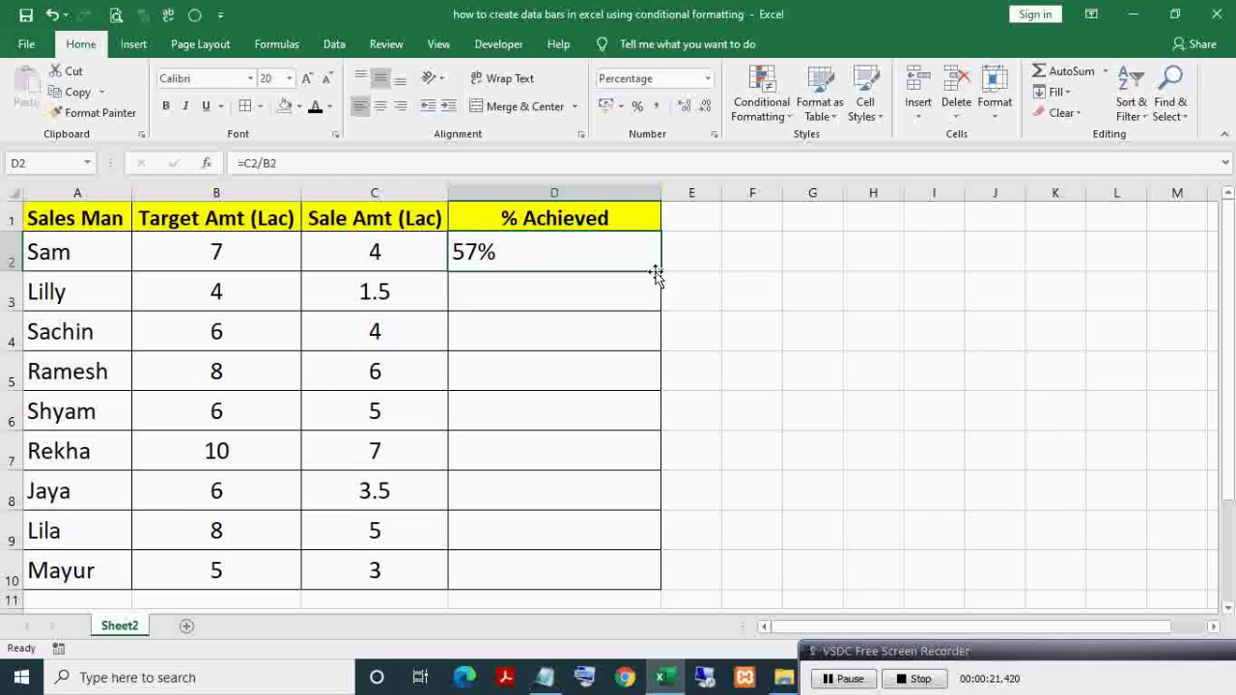
click(683, 107)
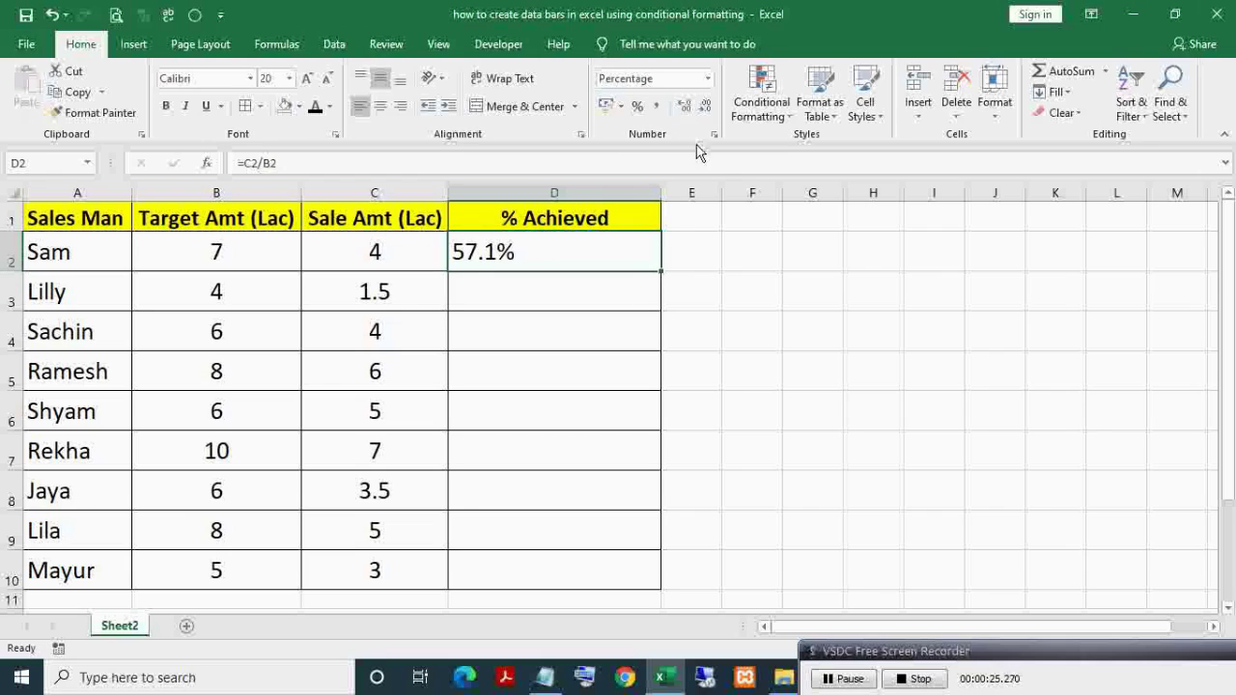
click(703, 108)
double_click(660, 270)
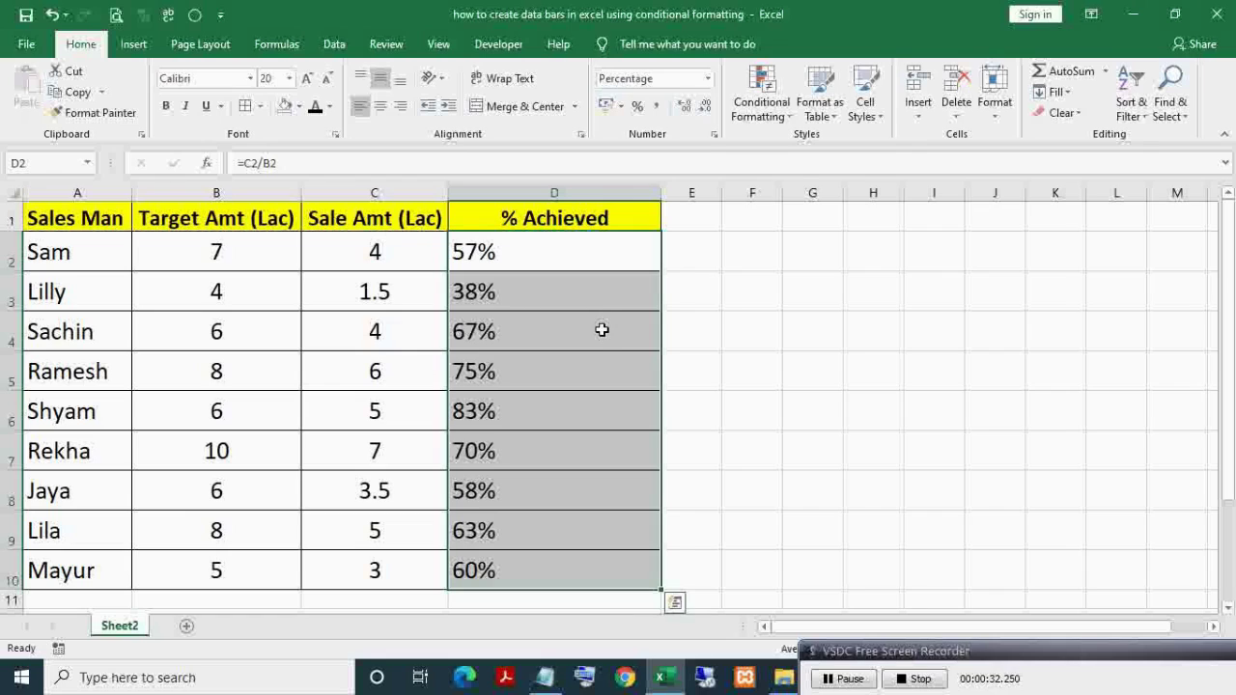
key(shift+BackSpace)
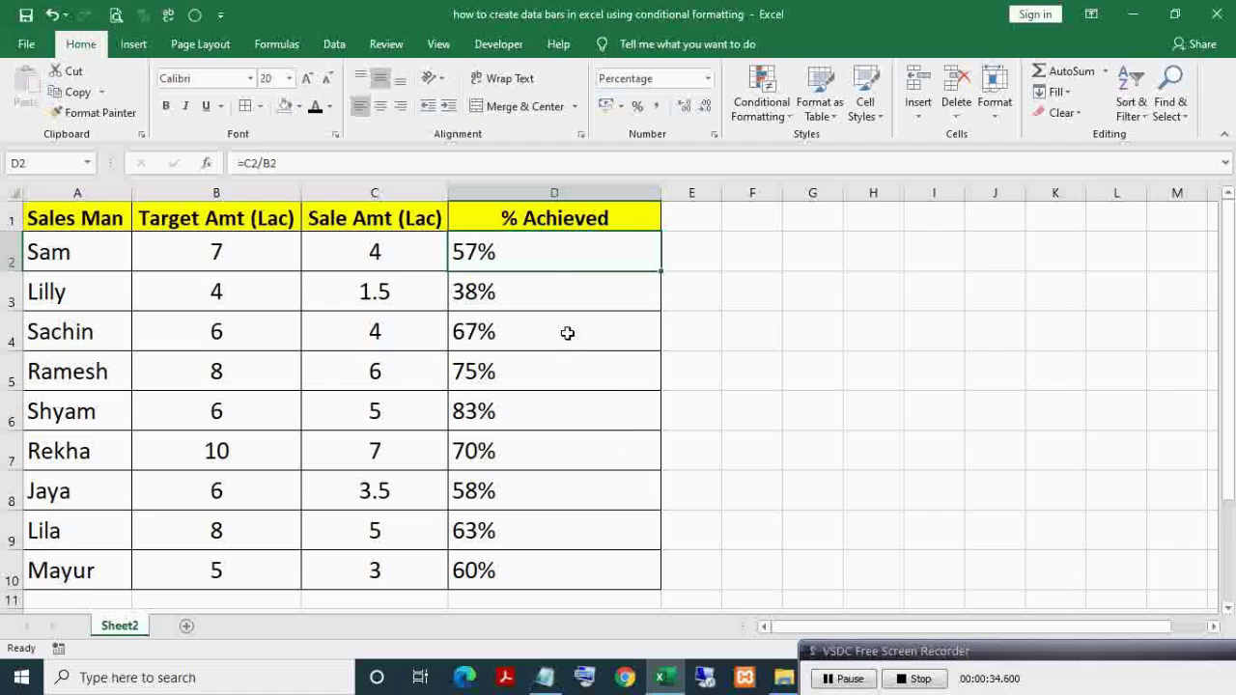
- Select D2:D10 and start a new data bar rule from Conditional Formatting > Data Bars > More Rules
shift+click(603, 579)
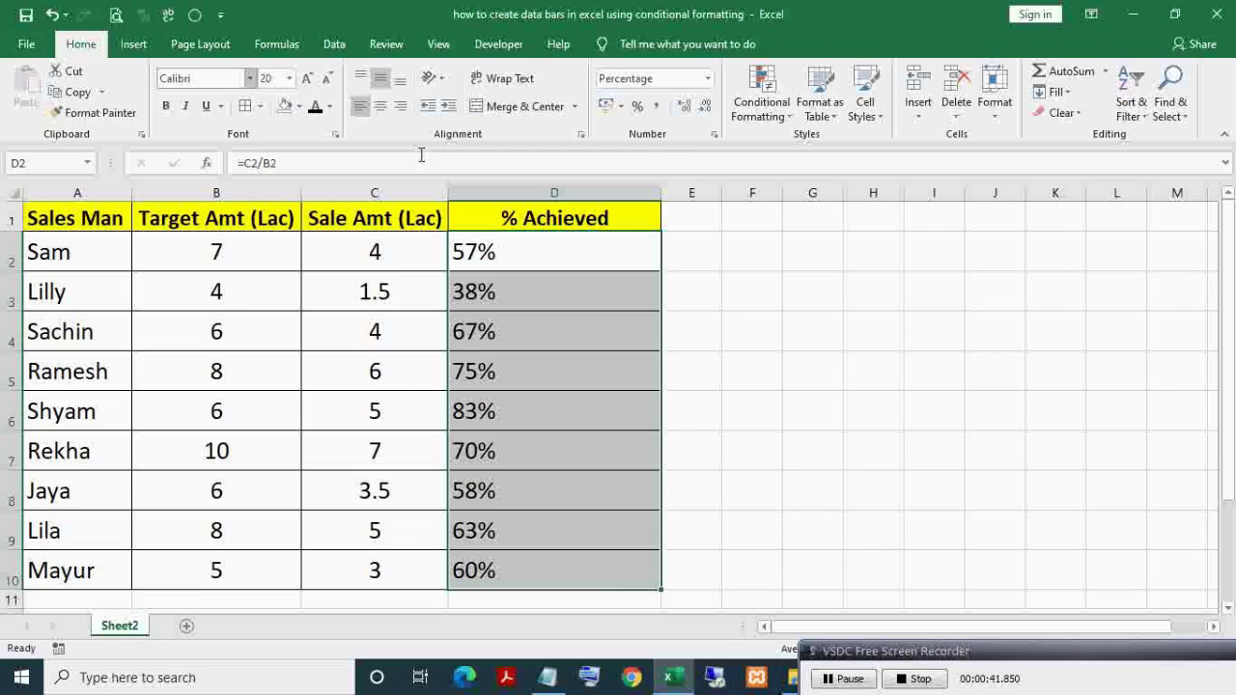
click(760, 123)
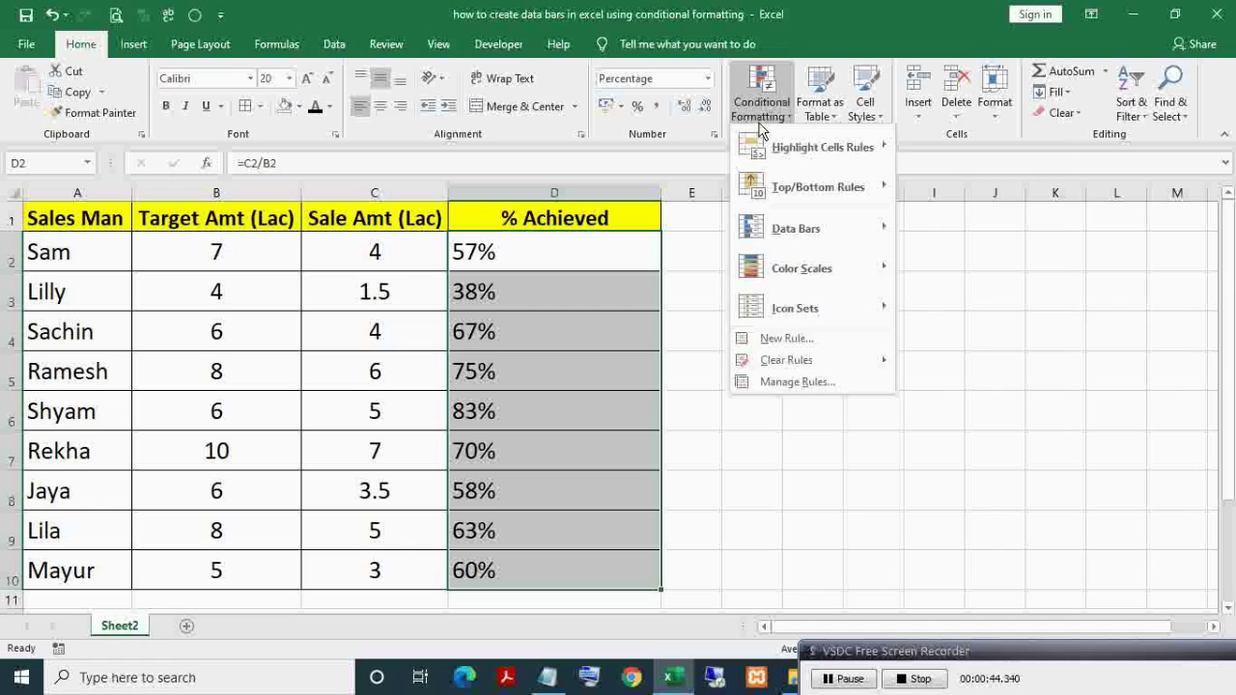
mouse_move(797, 234)
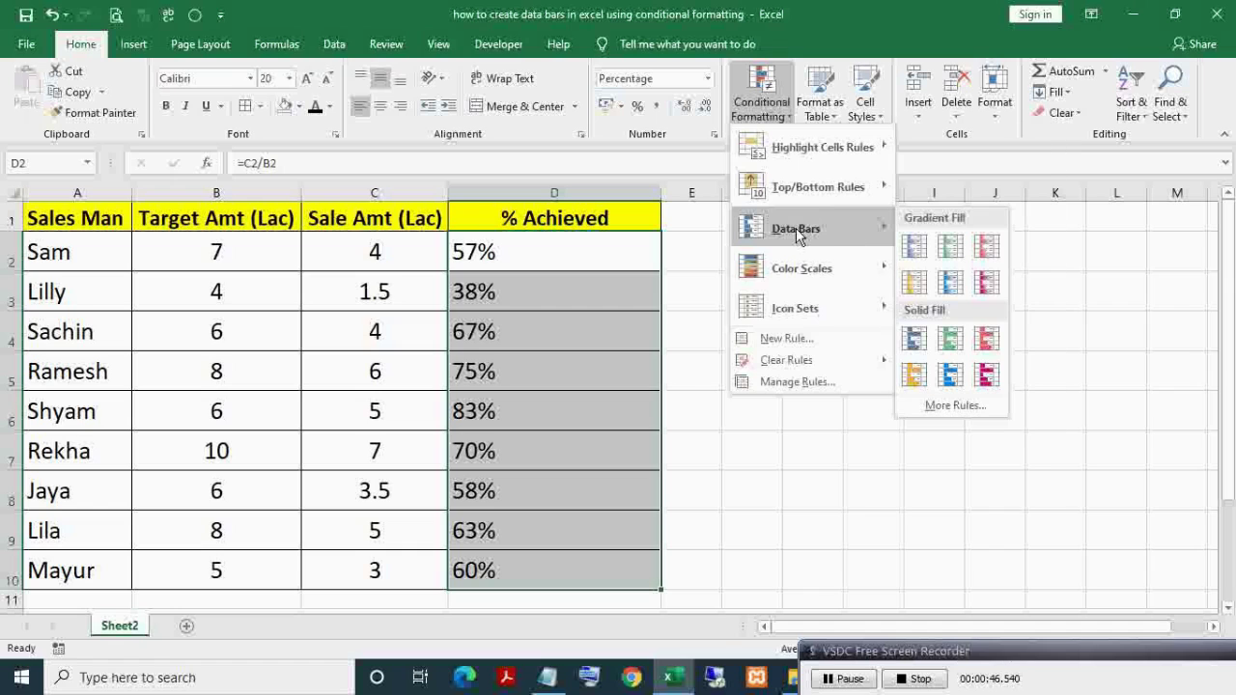
click(925, 411)
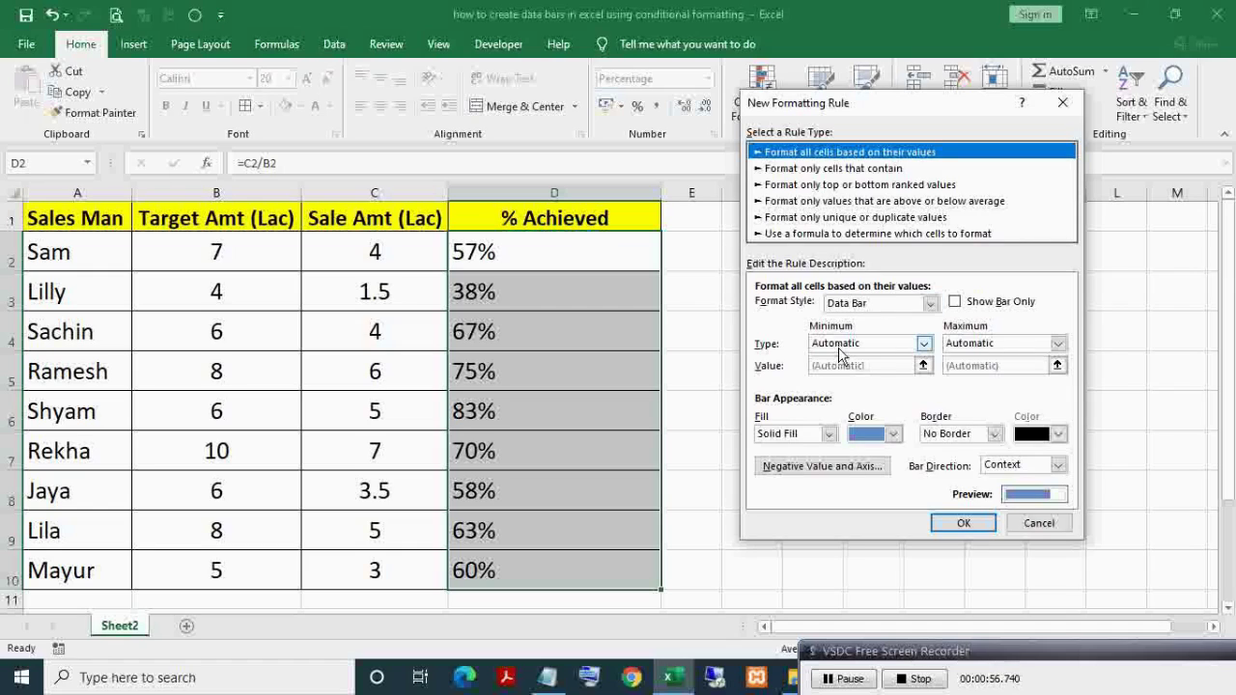
- Set the bar minimum and maximum to fixed numbers, scaling from 0 to 1
click(925, 345)
click(874, 370)
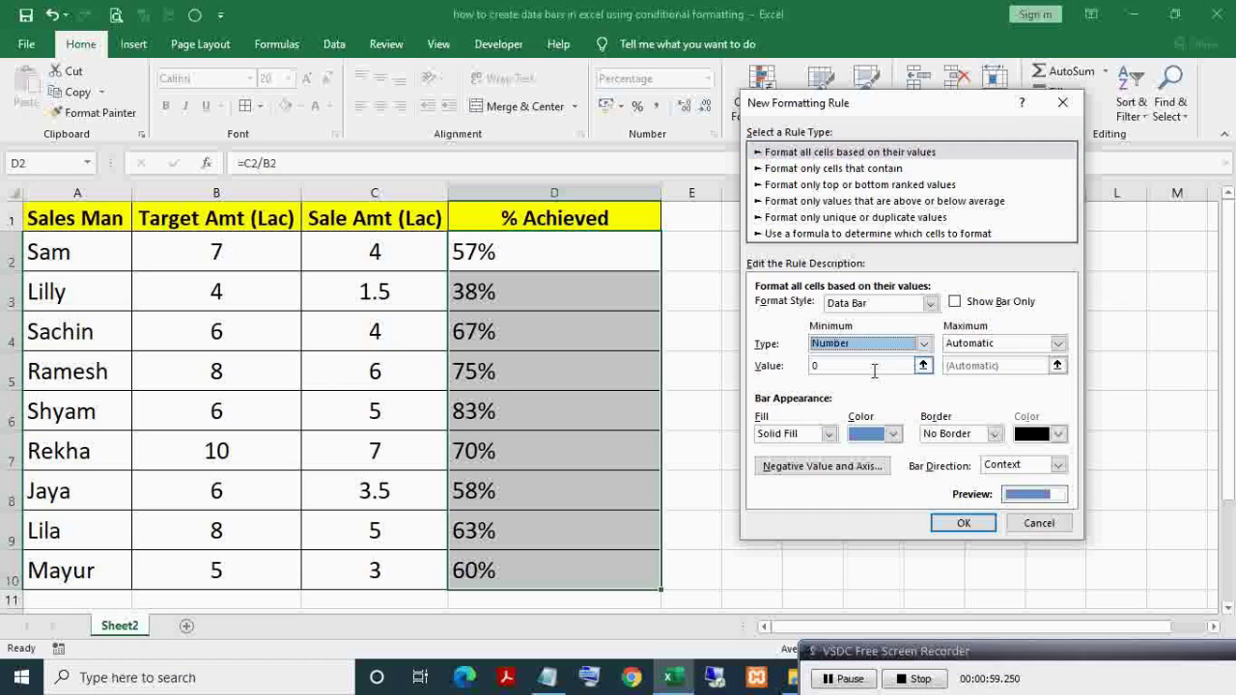
click(1057, 343)
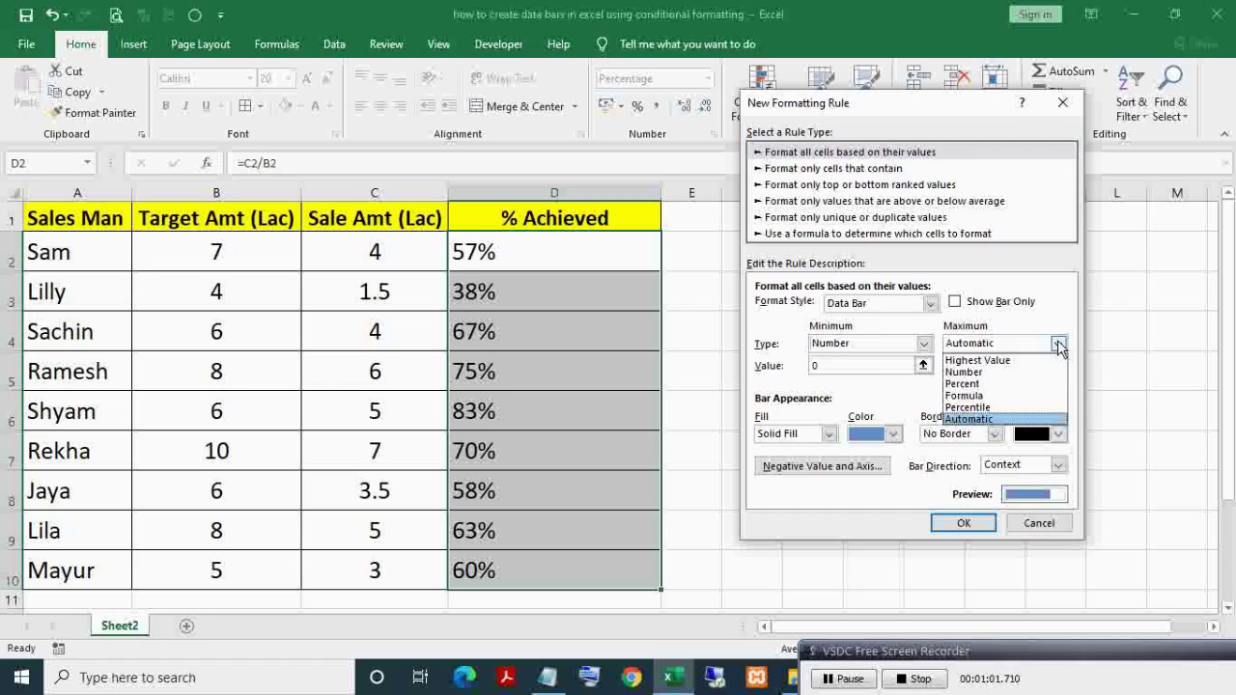
click(1014, 375)
click(823, 366)
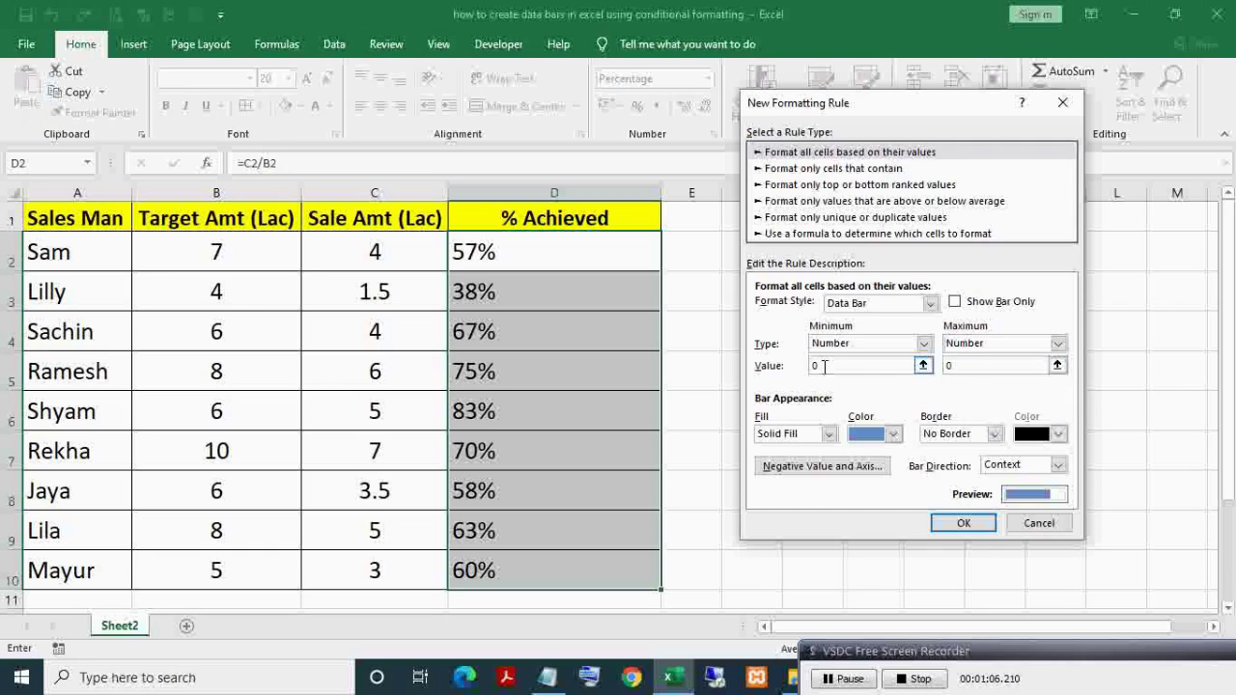
click(966, 367)
text(1)
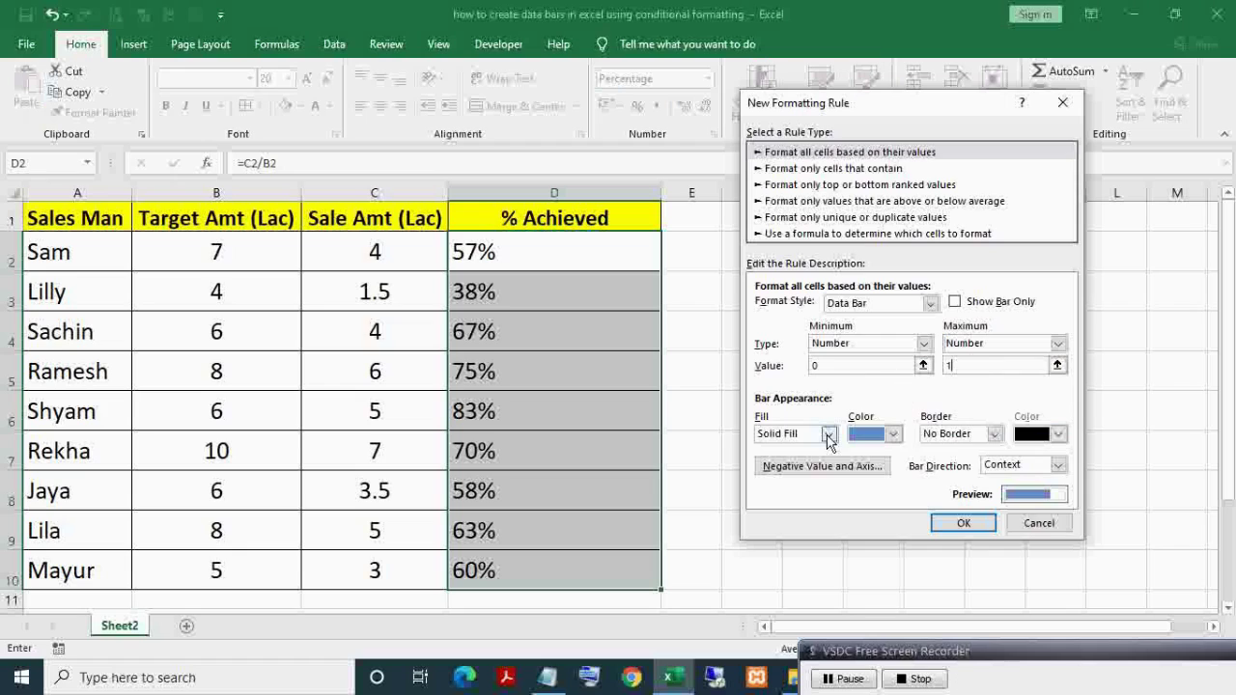
- Make the bars green with a solid green border and apply the rule
click(894, 434)
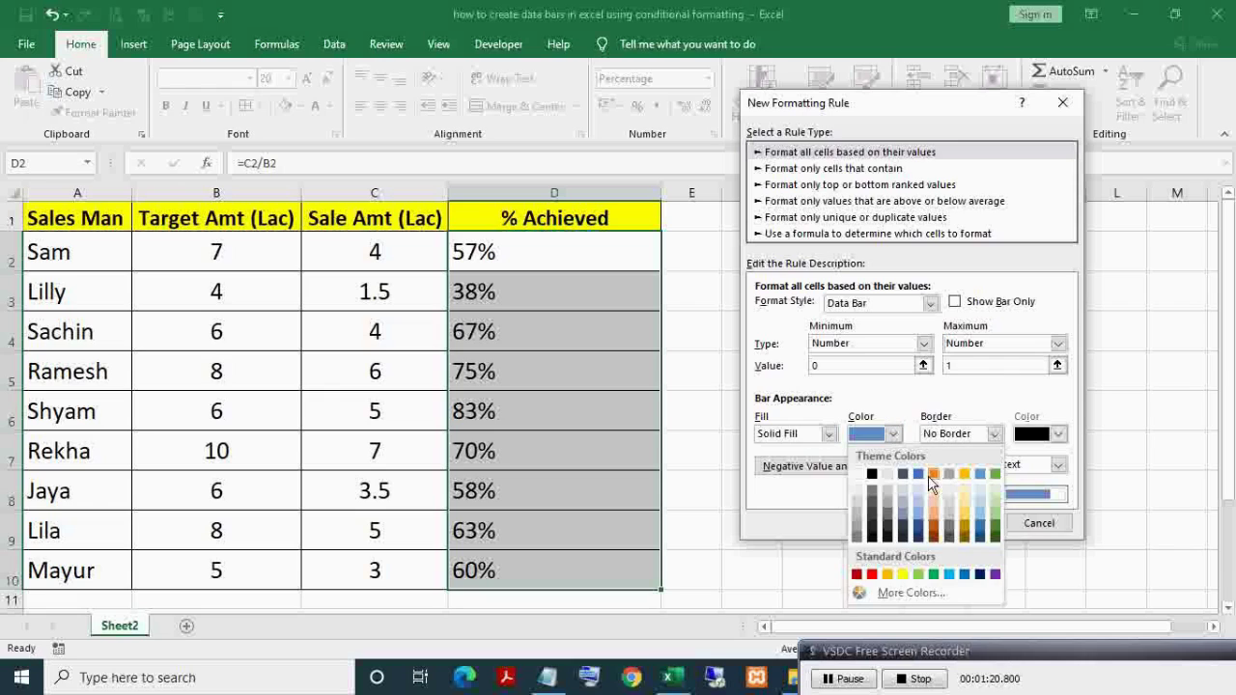
click(934, 575)
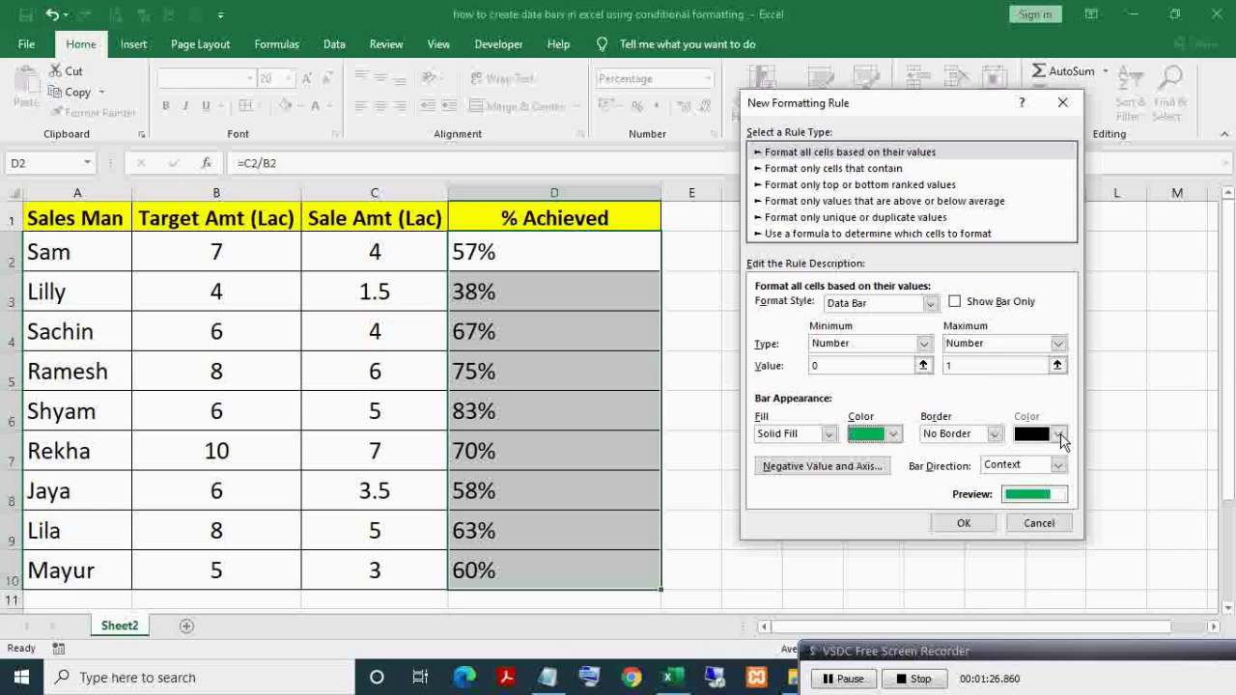
click(994, 434)
click(966, 465)
click(1058, 434)
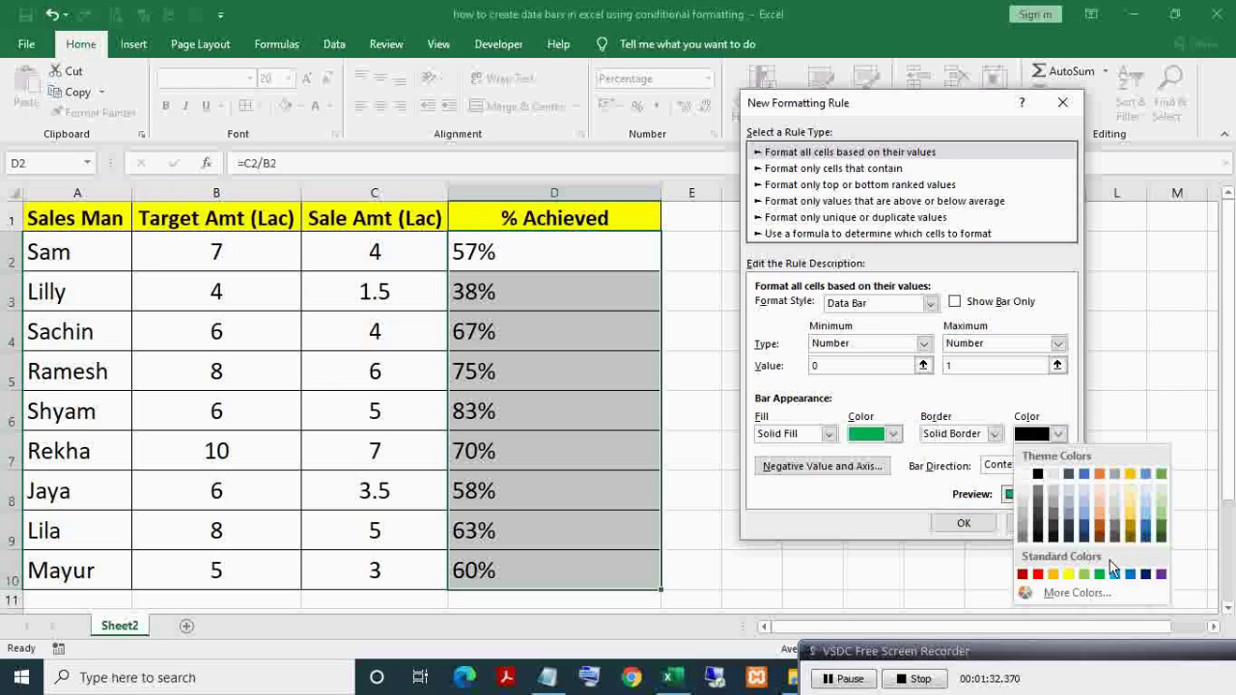
click(1070, 593)
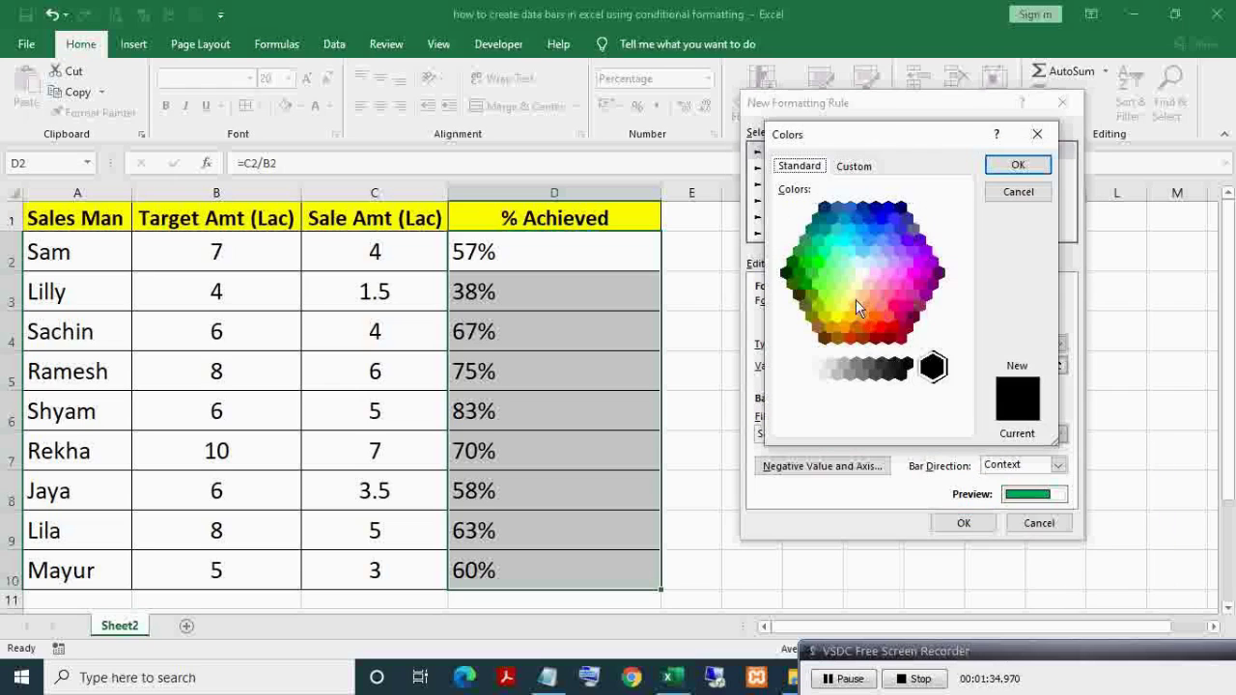
click(820, 267)
click(1016, 166)
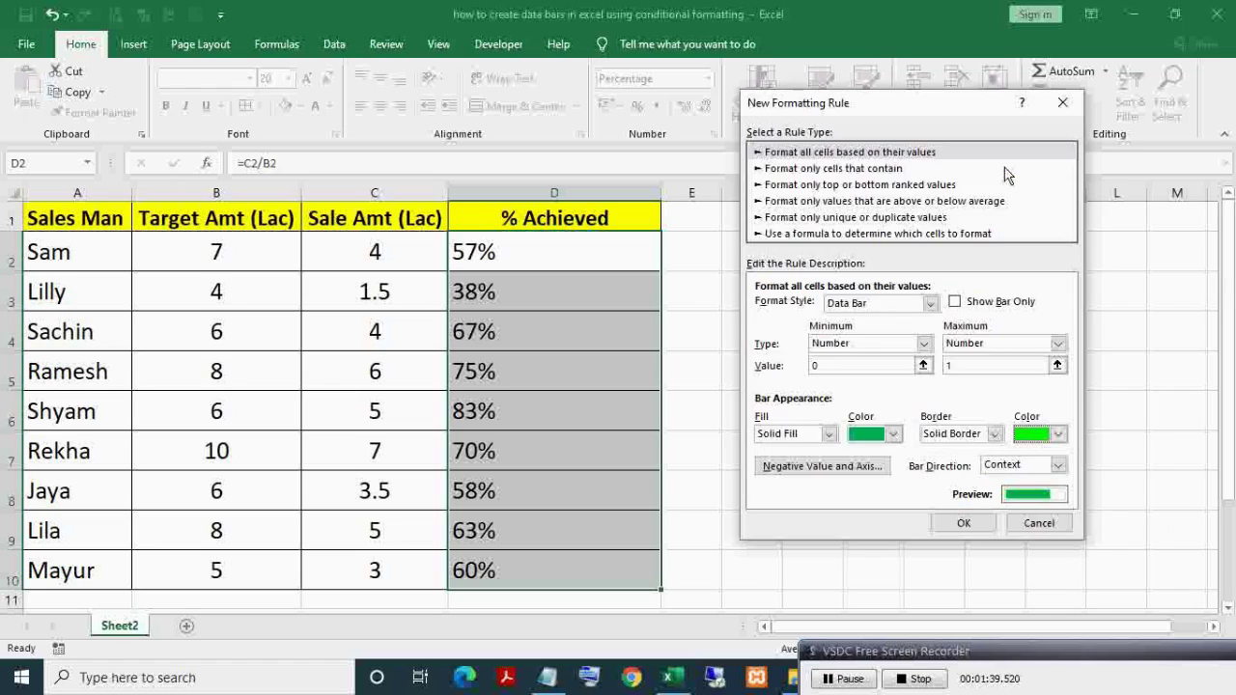
click(968, 522)
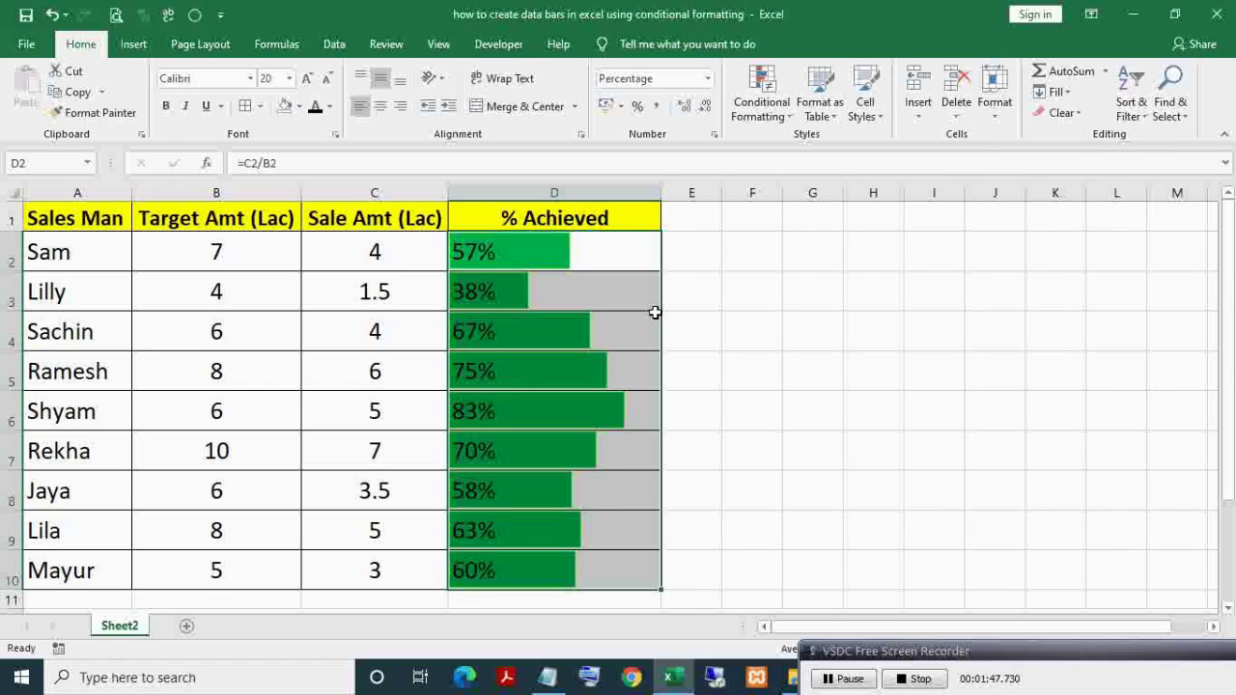
- Select D2:D10 and fill the cells with black
click(620, 292)
drag(614, 257, 613, 576)
click(299, 107)
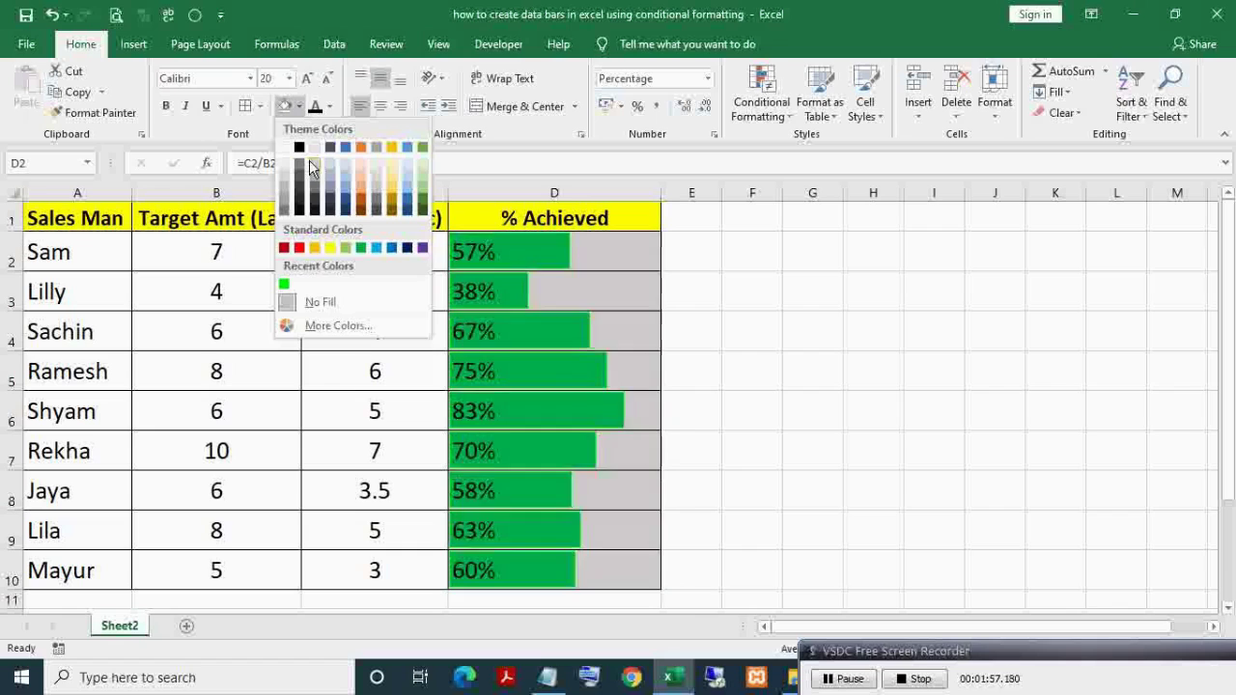
click(299, 213)
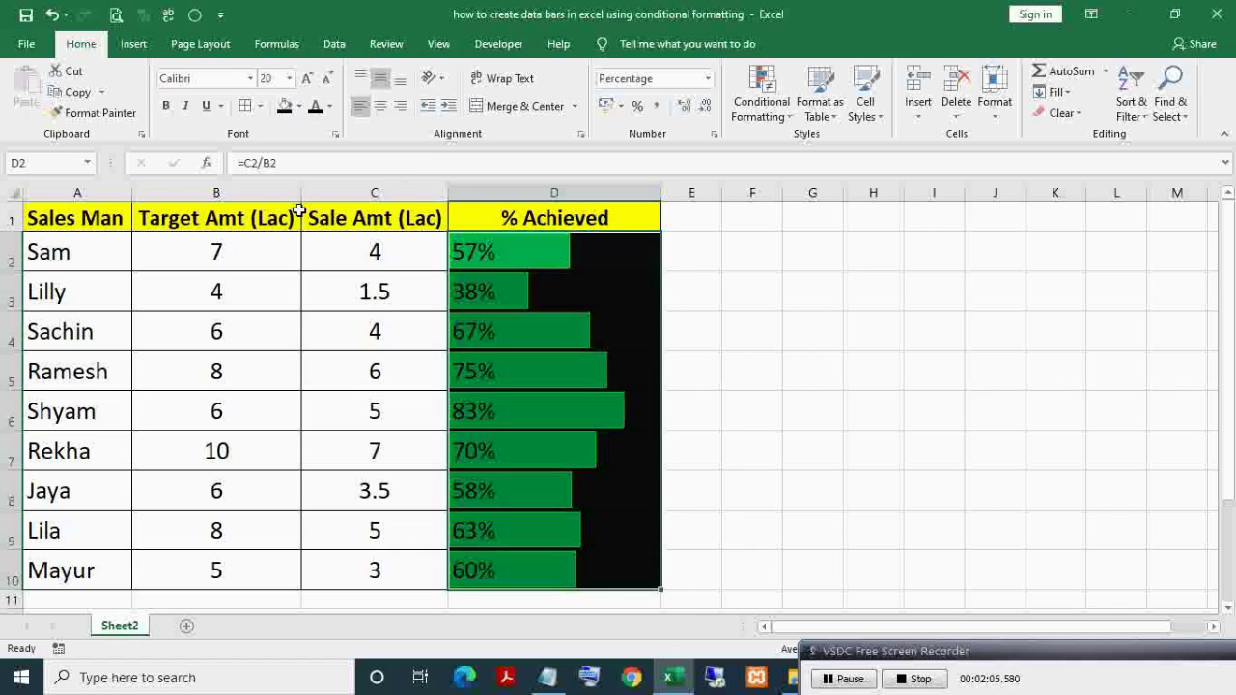
- Choose a line colour for the cell borders from the Borders menu
click(261, 106)
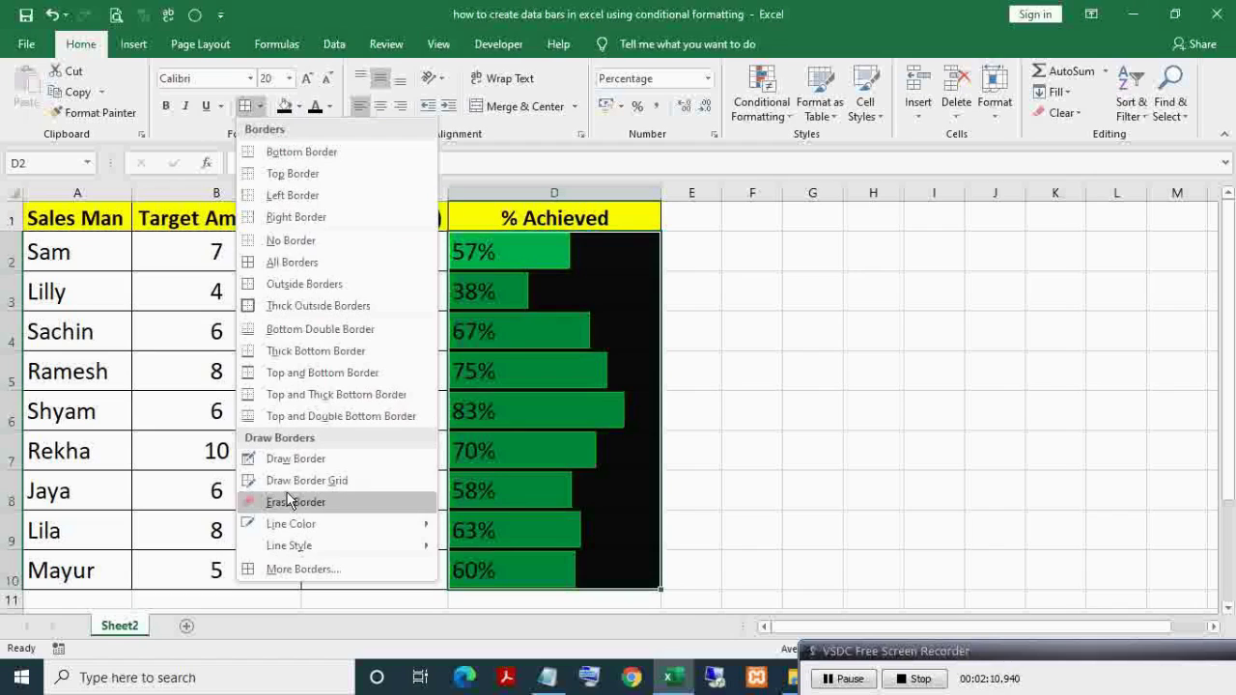
mouse_move(277, 527)
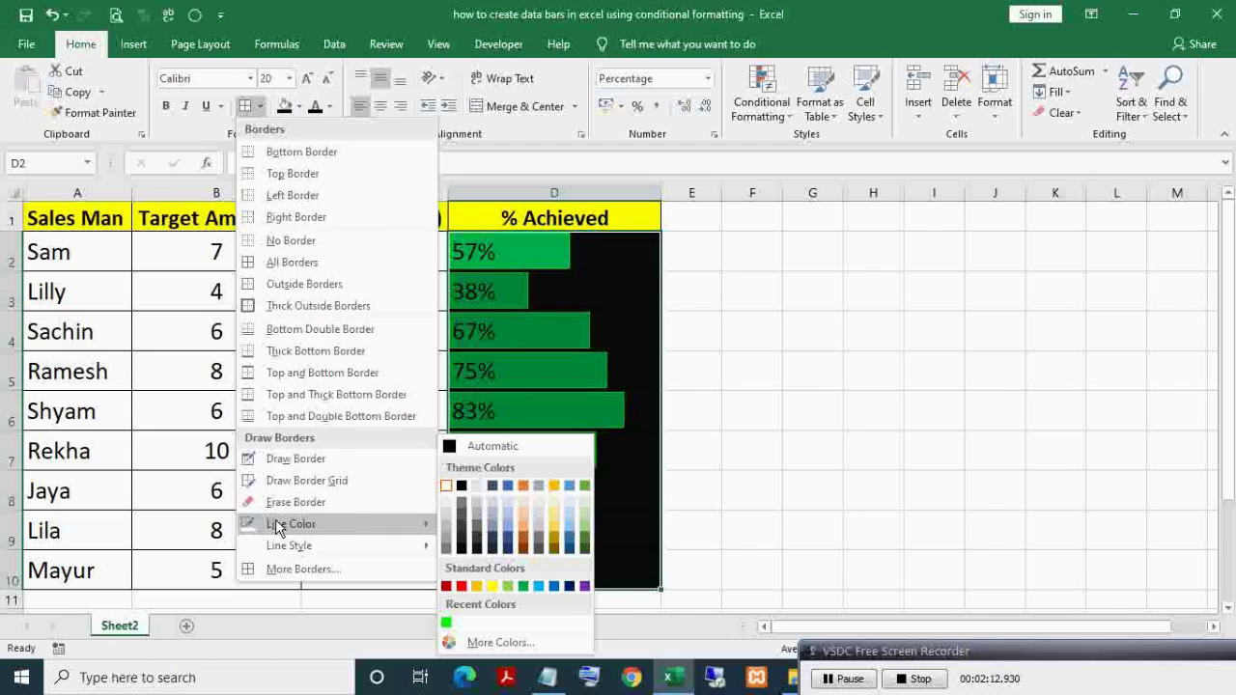
click(461, 486)
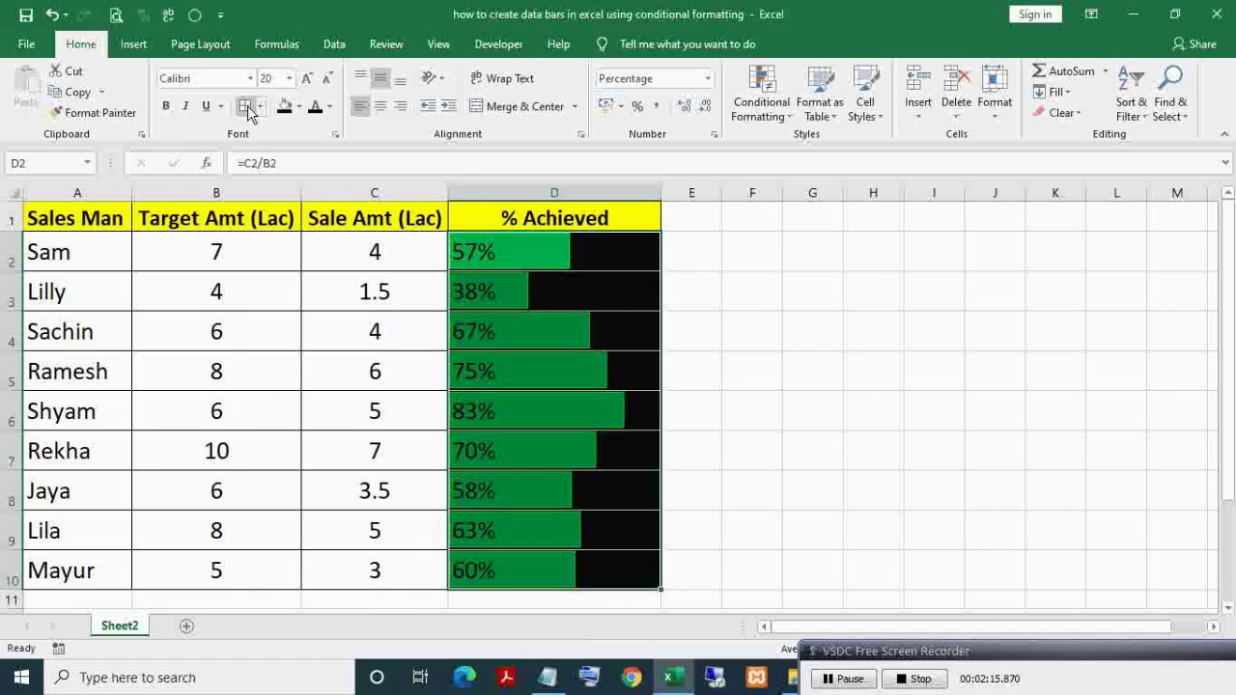
- Change Sam's sale amount in C2 to 7 so his bar reaches 100%
click(687, 295)
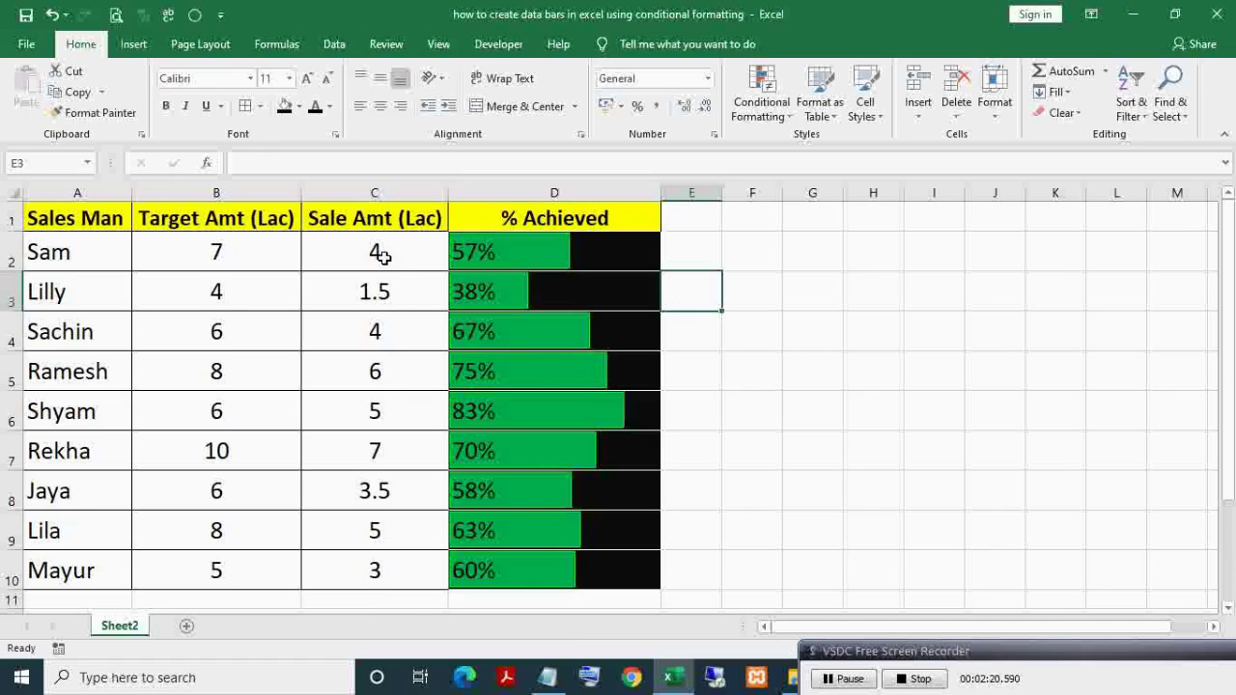
click(380, 253)
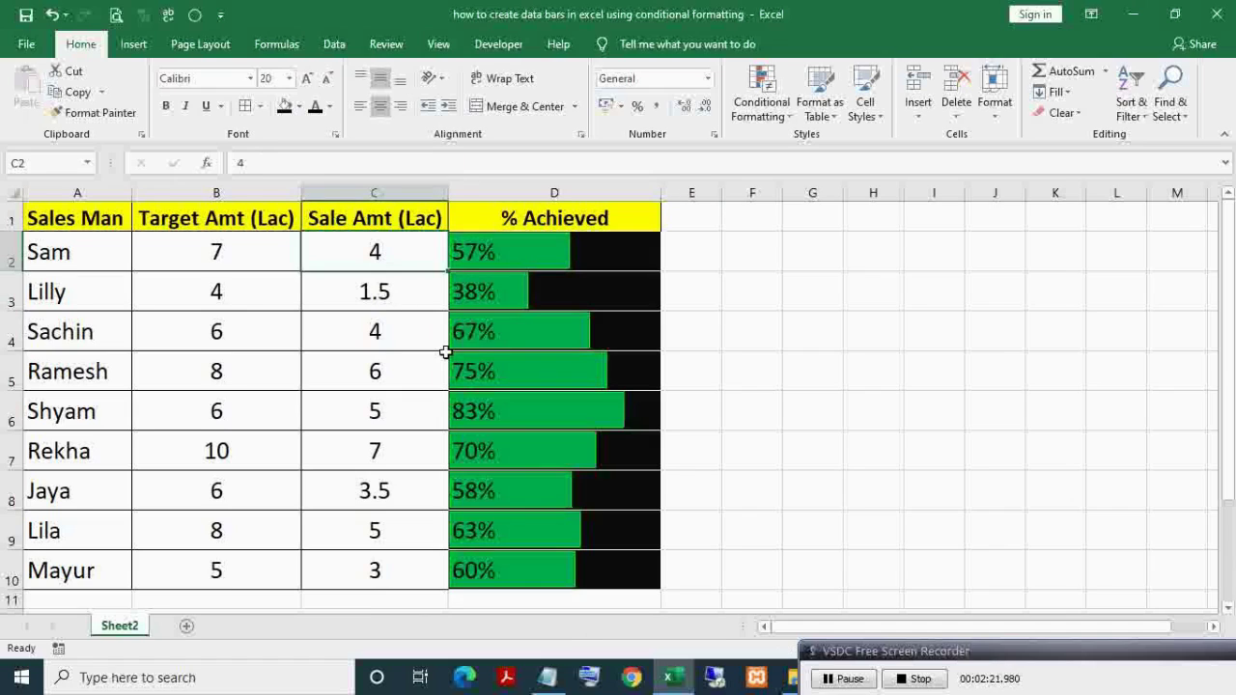
text(5)
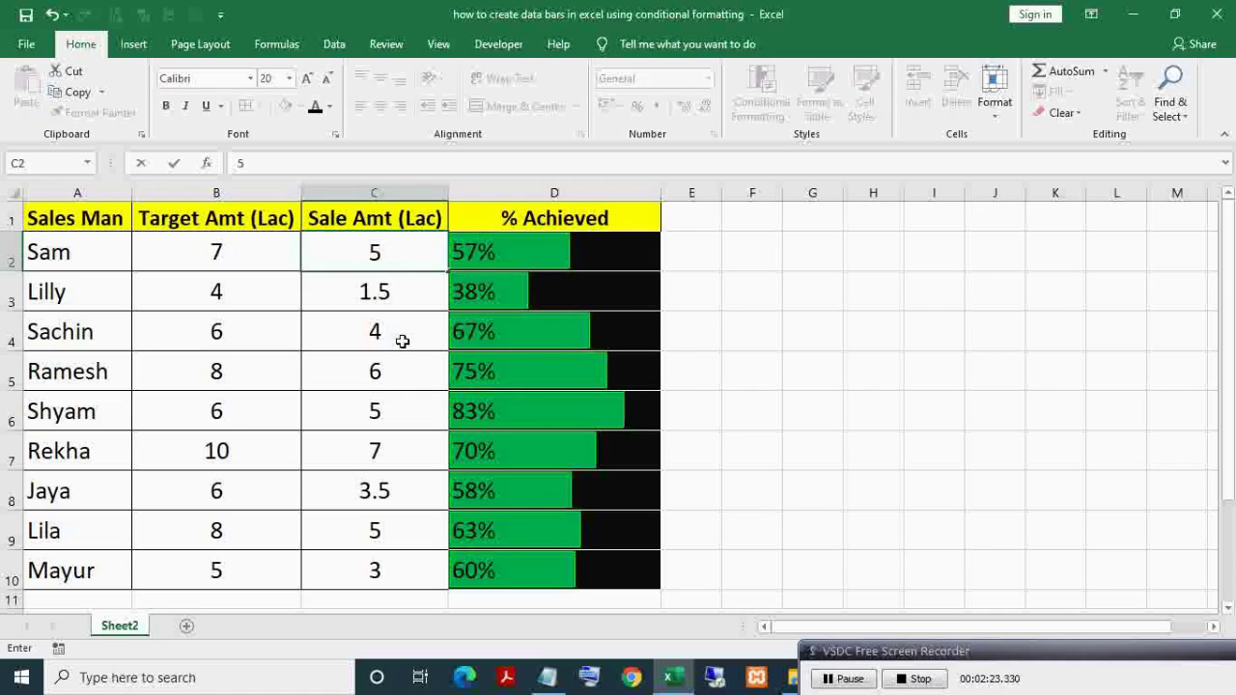
key(Return)
click(402, 338)
click(387, 252)
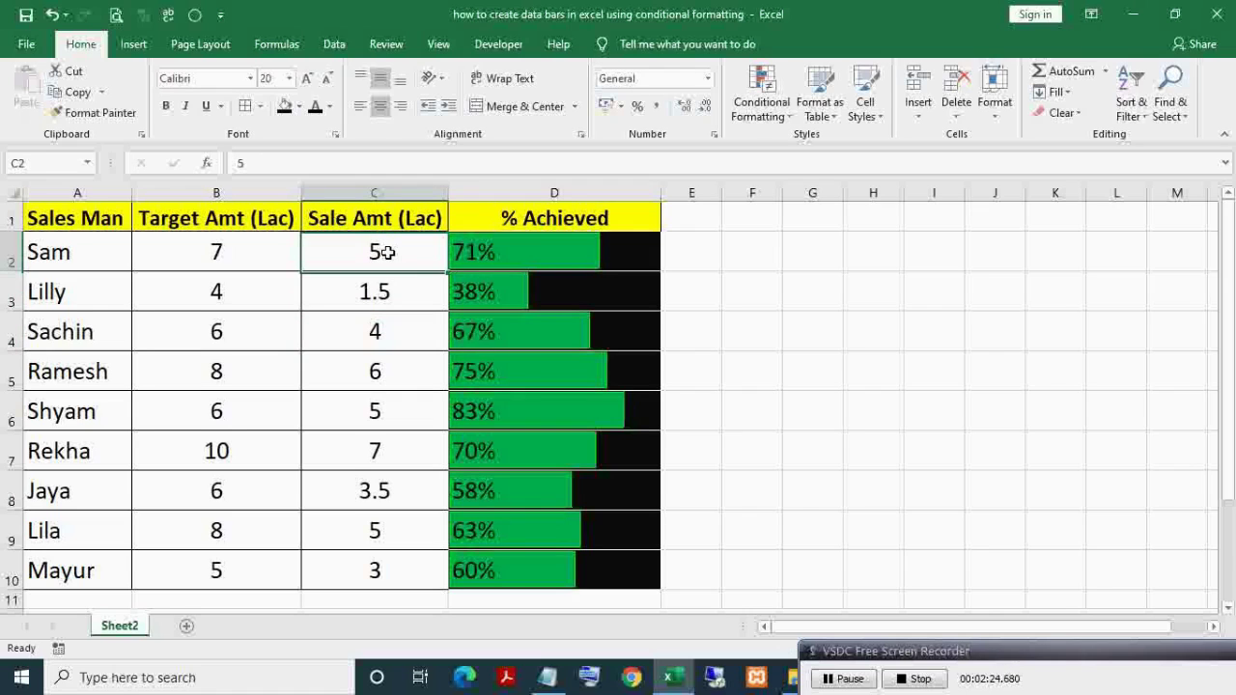
text(7)
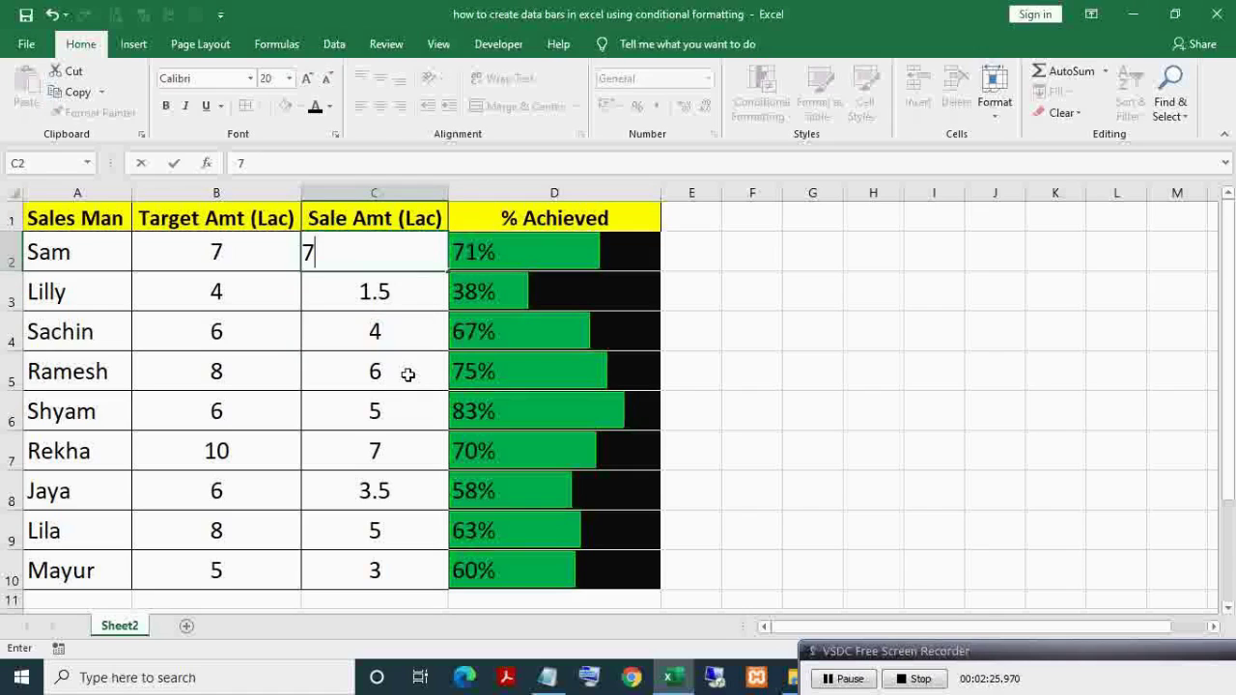
click(406, 371)
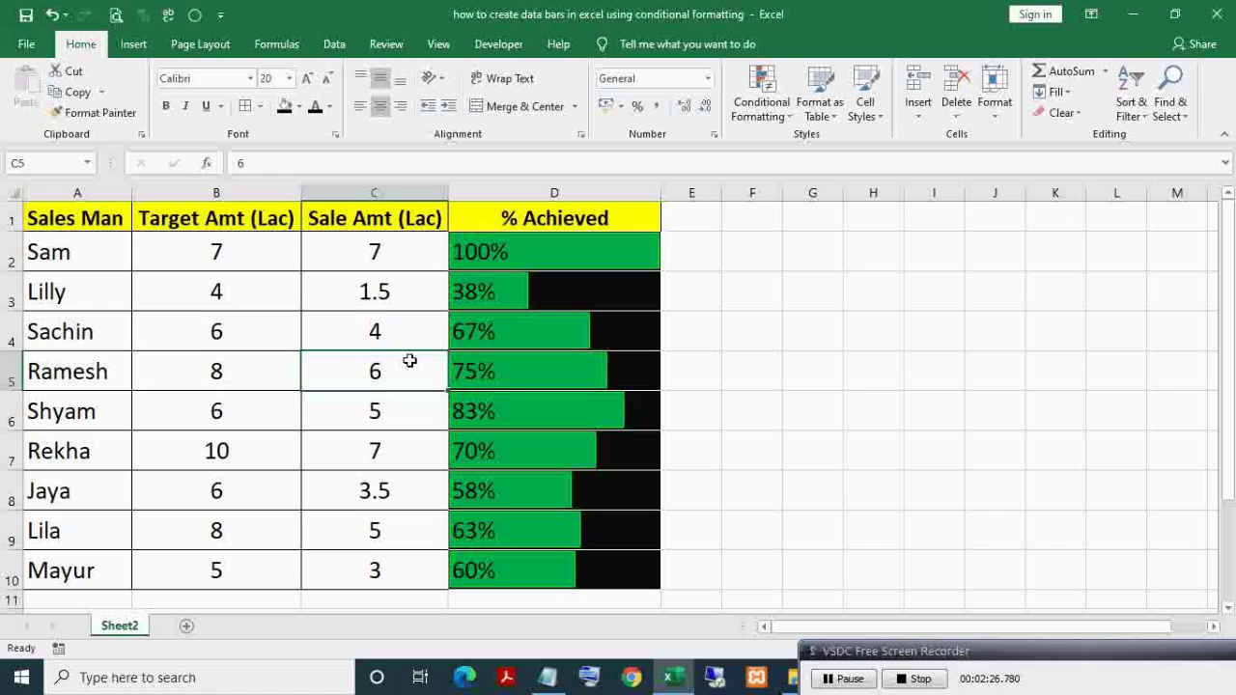
- Set Shyam's sale amount in C6 to 3, widening then narrowing column D to compare bars
click(402, 250)
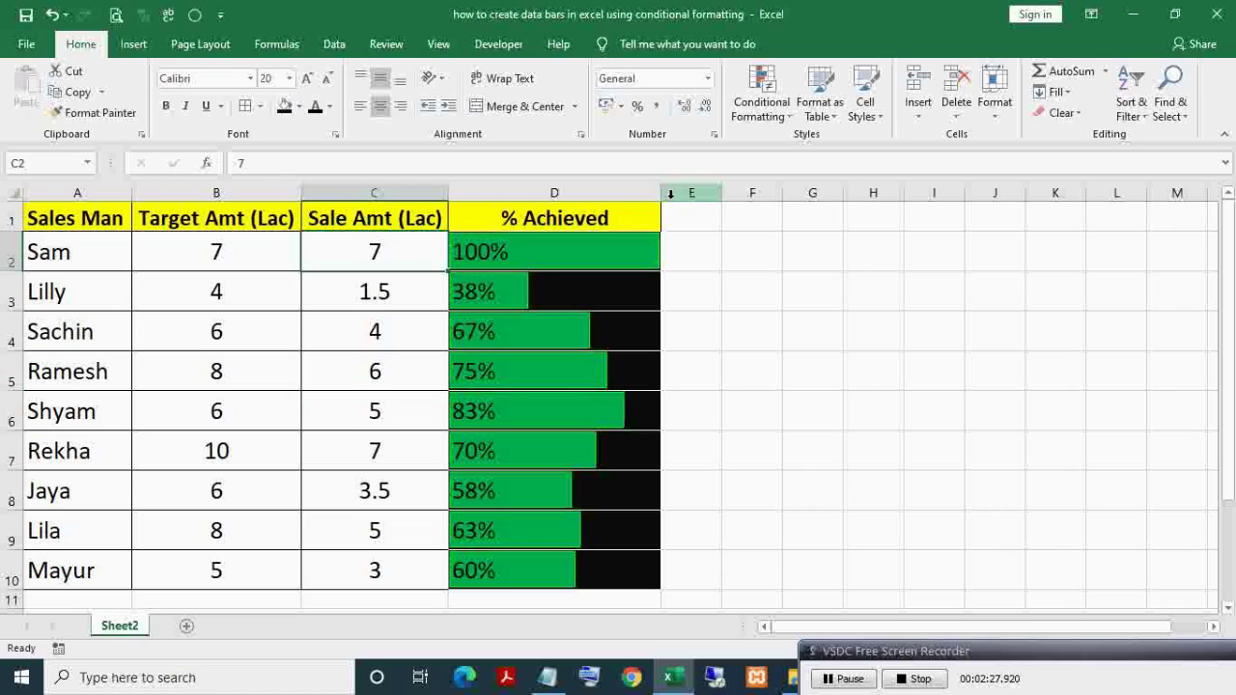
drag(660, 193, 773, 193)
click(403, 415)
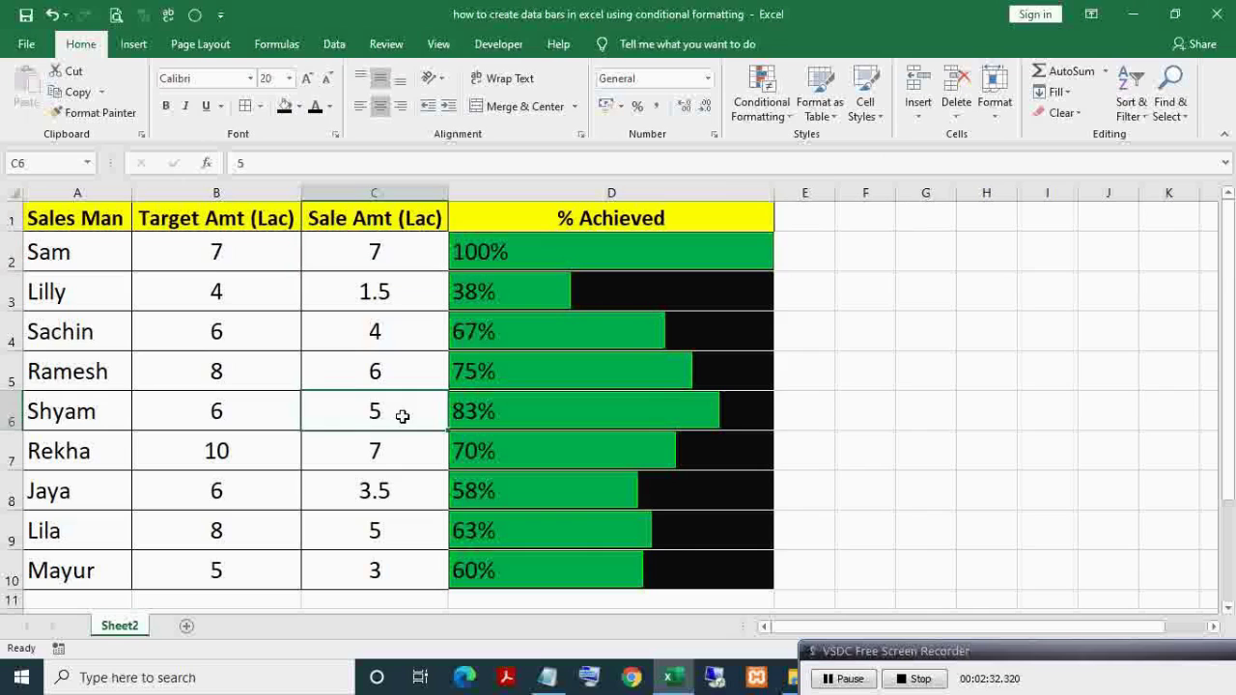
text(3)
click(402, 445)
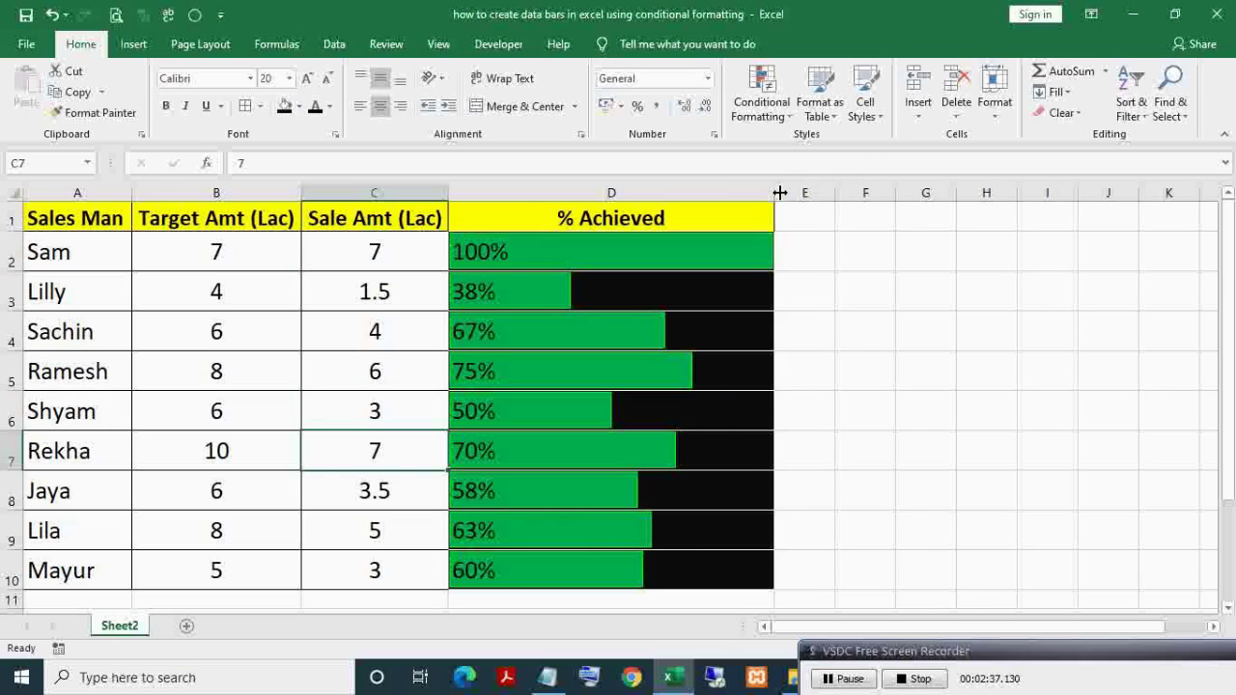
drag(773, 193, 701, 193)
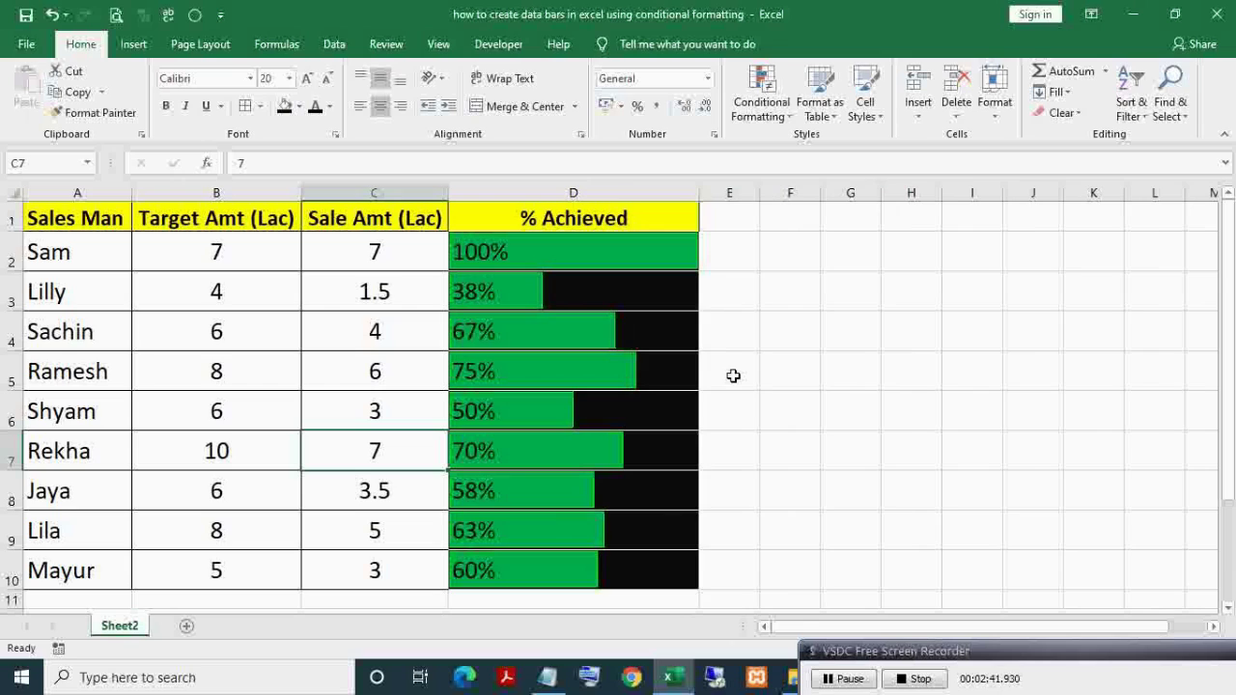
click(401, 526)
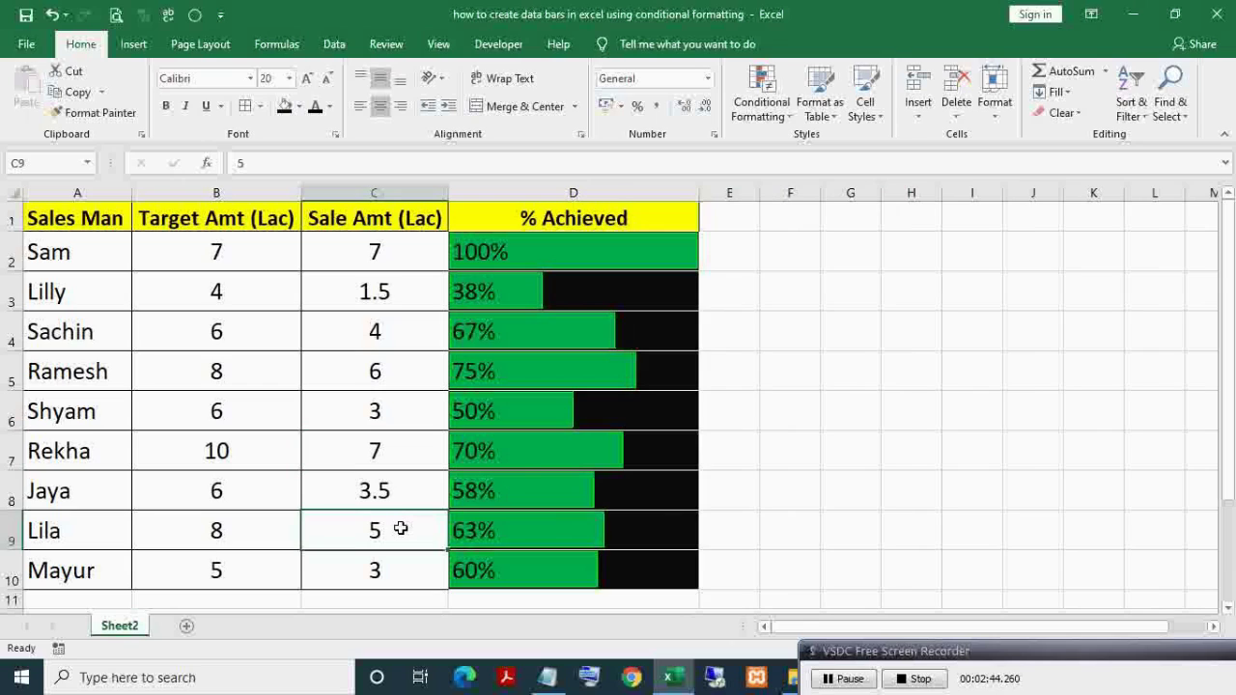
- Select D2:D10 and open the Data Bar rule for editing in the Rules Manager
click(574, 252)
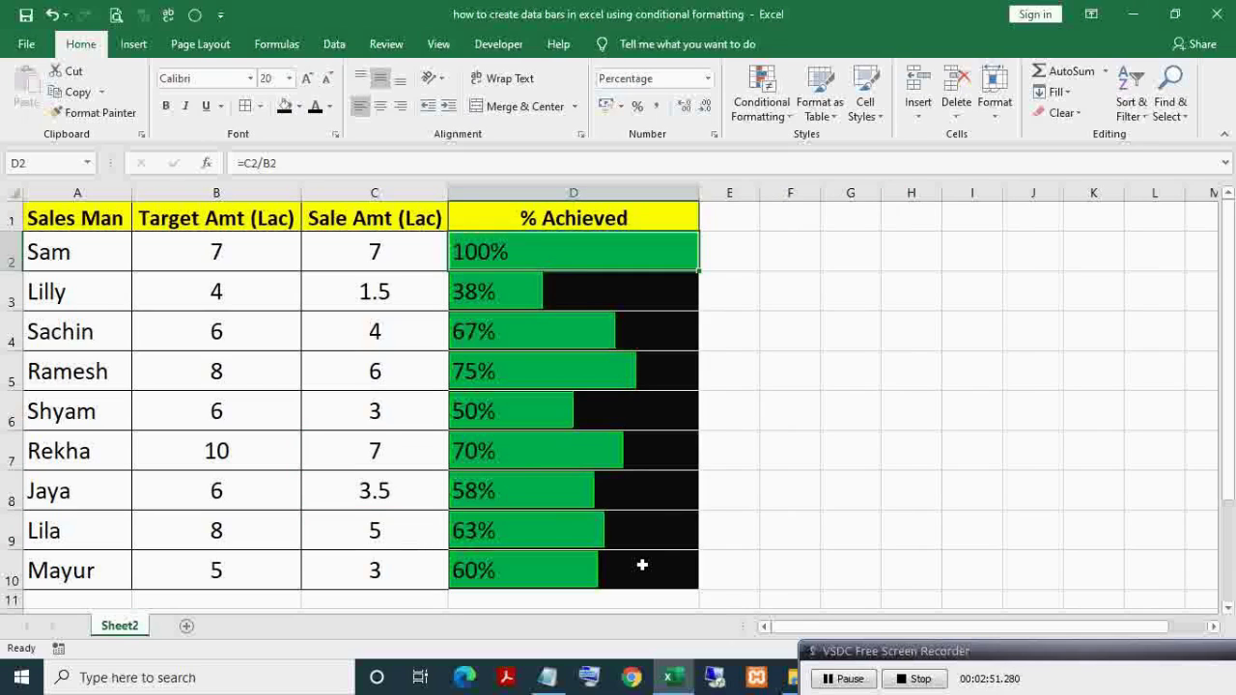
drag(643, 565, 641, 559)
key(alt)
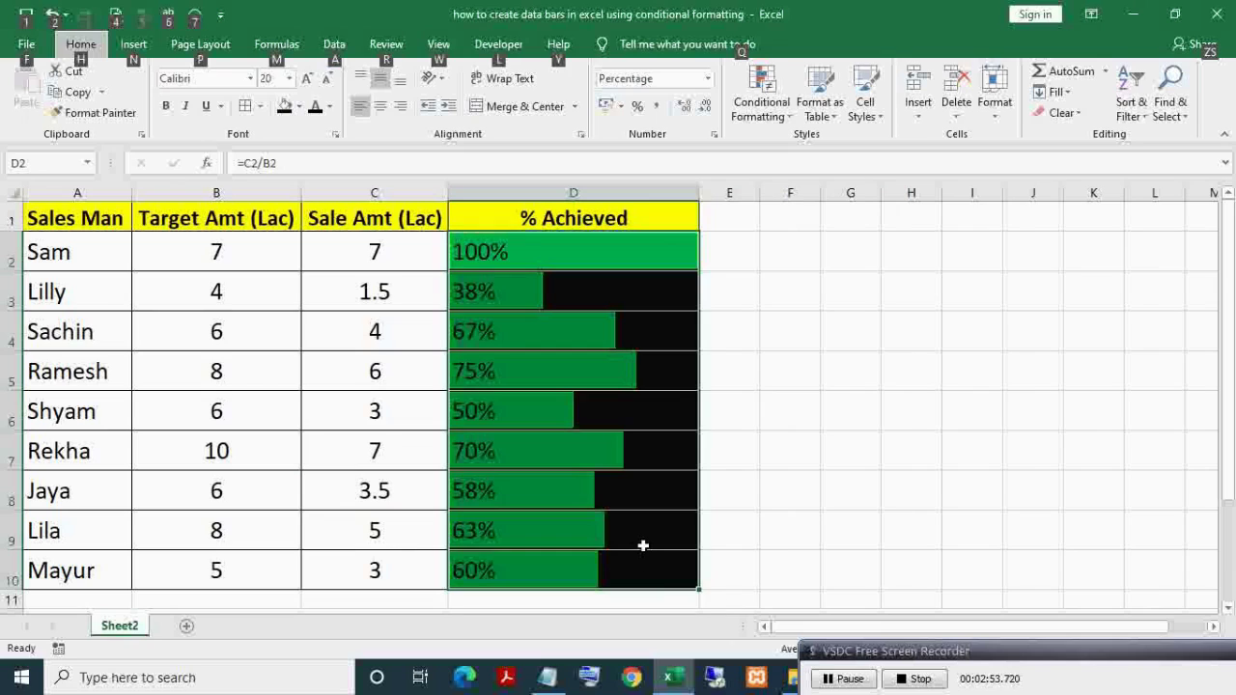
key(h)
key(l)
key(r)
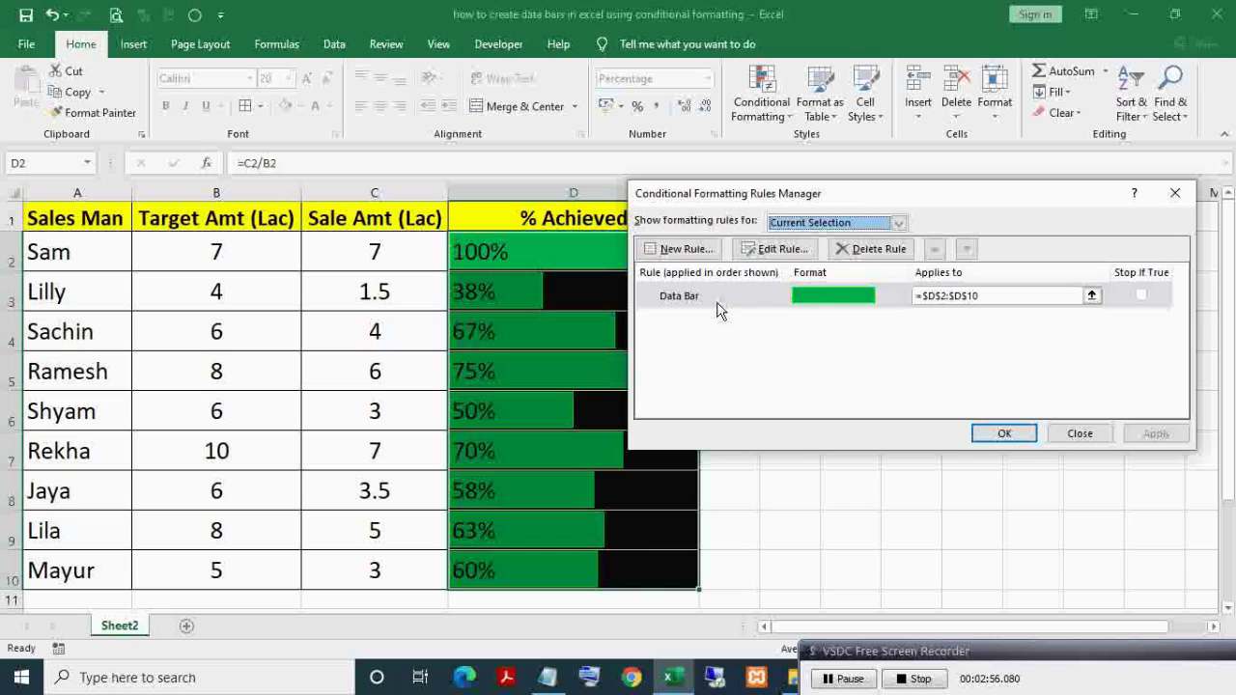
click(717, 306)
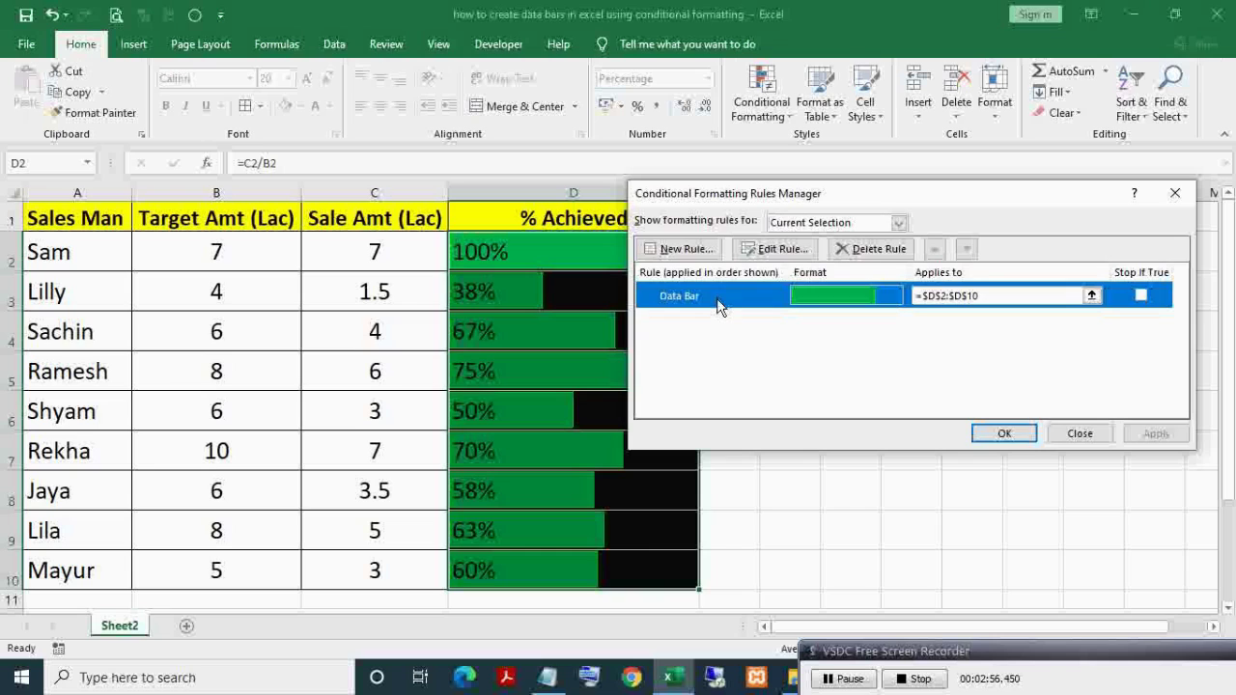
click(776, 252)
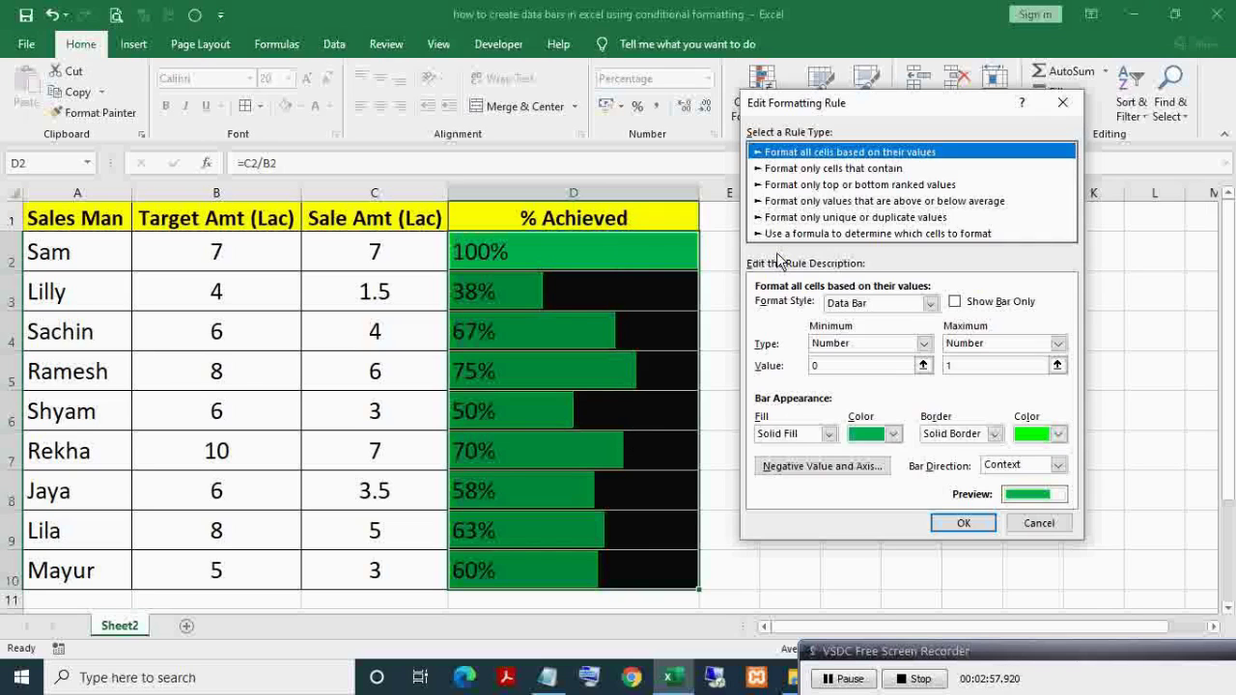
- Set the bar direction to Right-to-Left and confirm the rule
click(1058, 465)
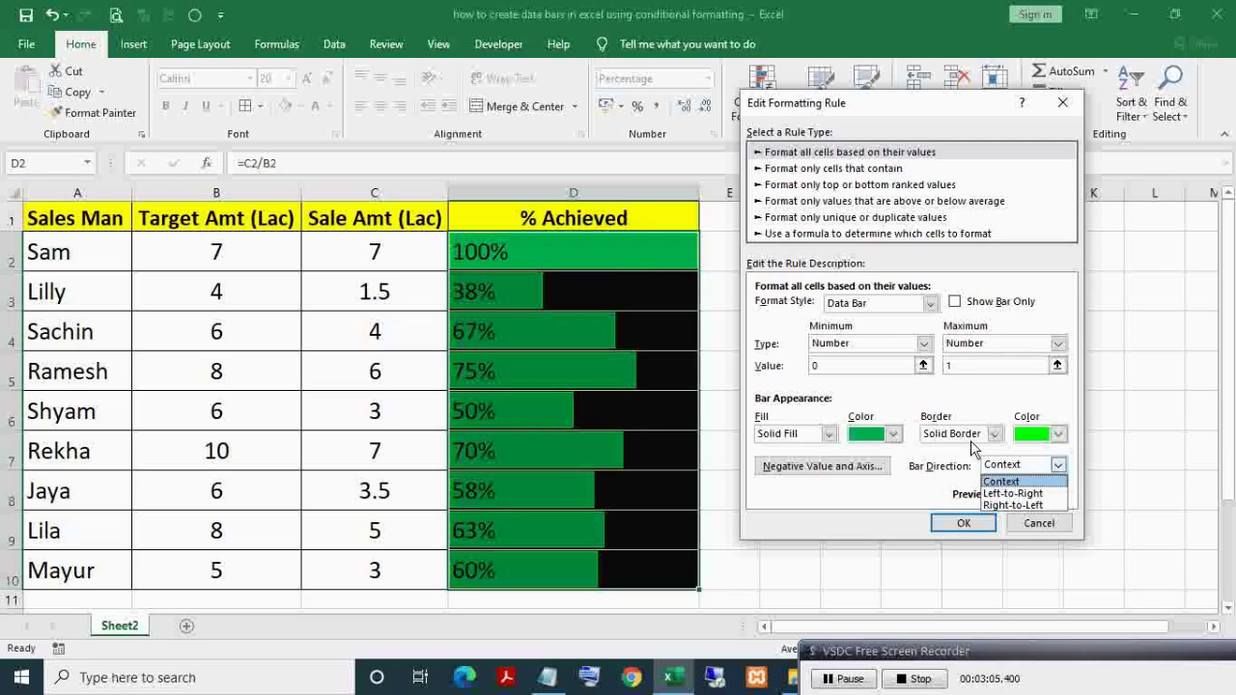
click(1014, 503)
click(964, 523)
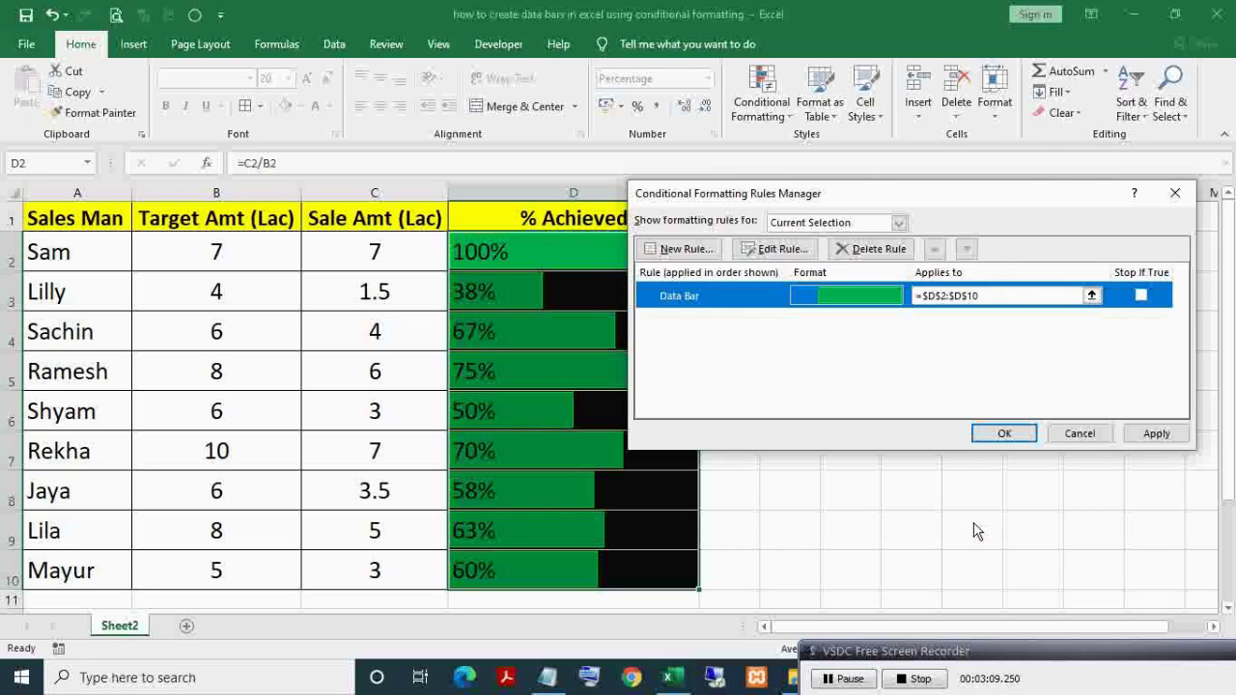
click(1157, 437)
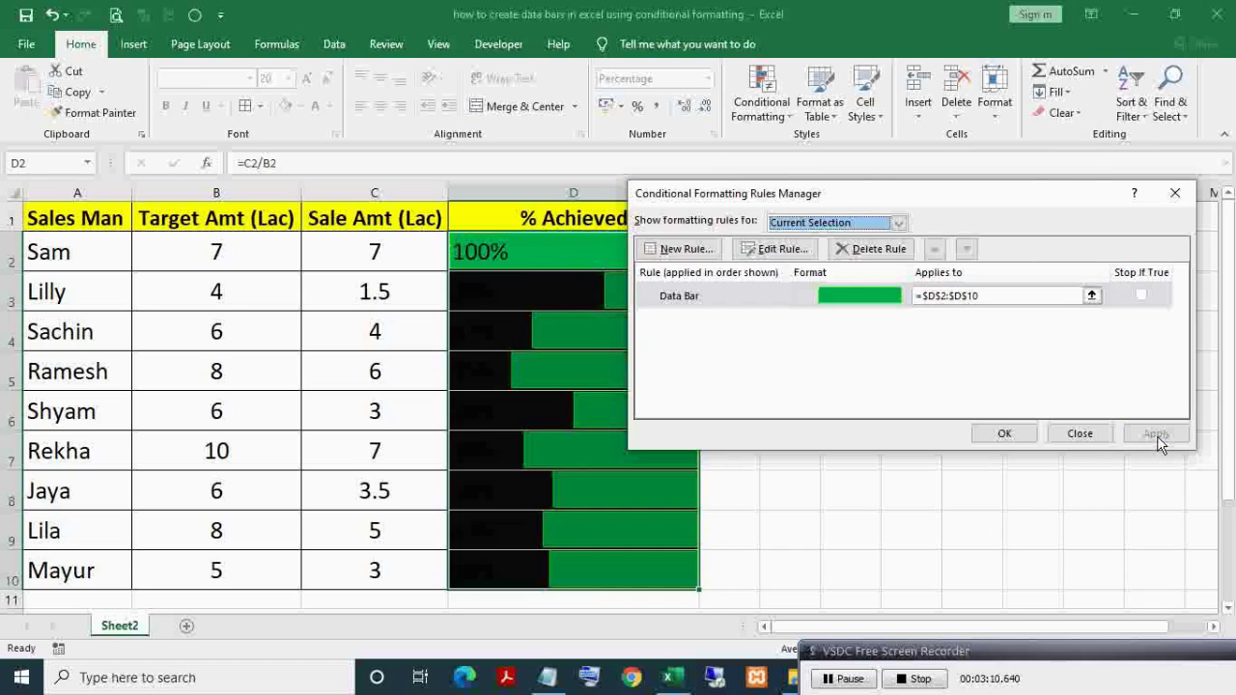
click(1009, 434)
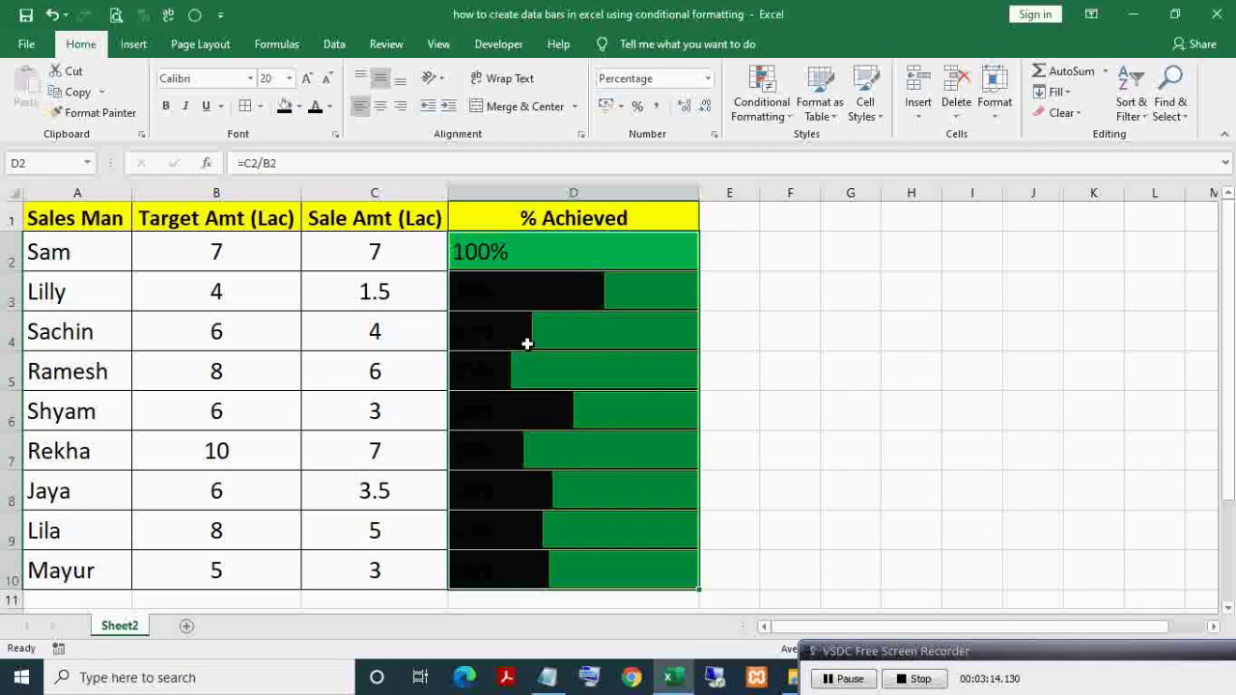
- Give the D2:D10 percentages white font colour and right alignment
click(331, 107)
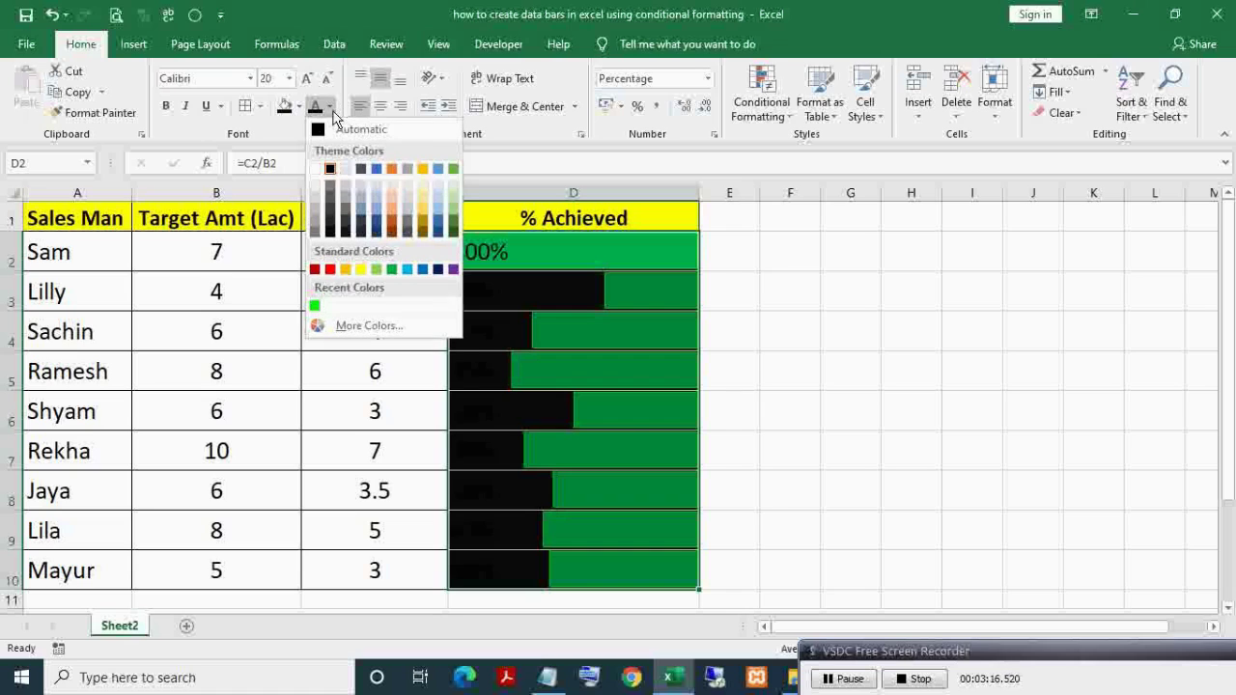
click(315, 168)
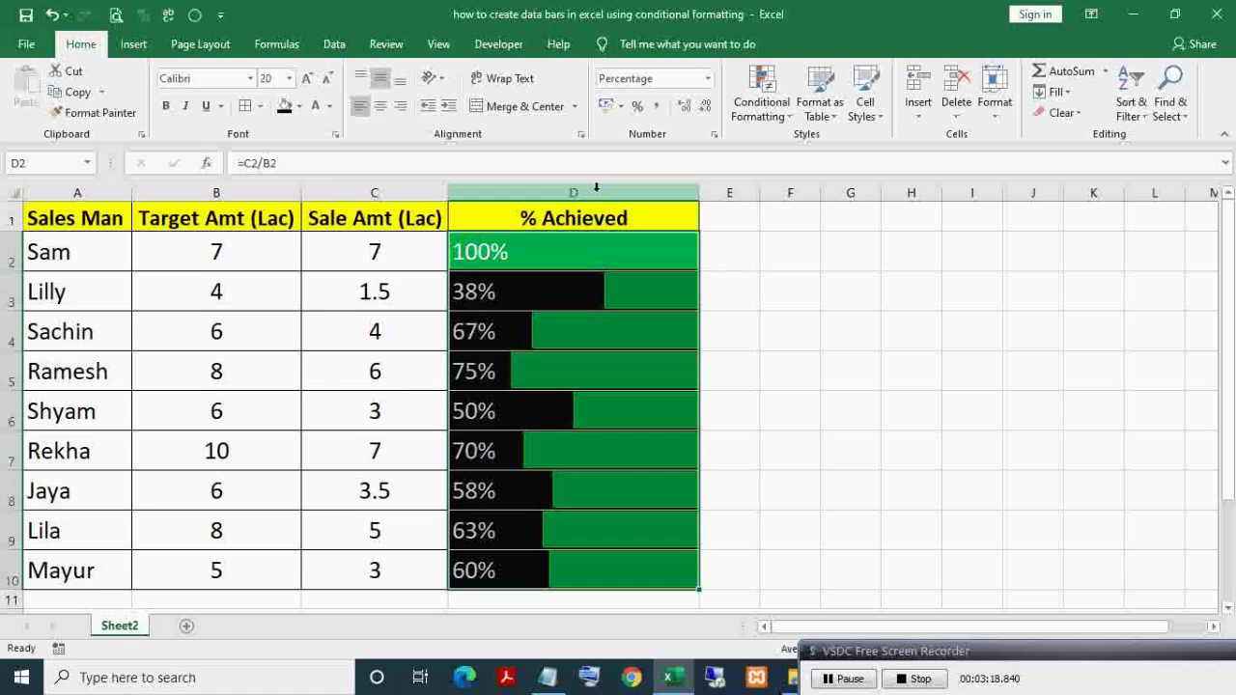
click(400, 106)
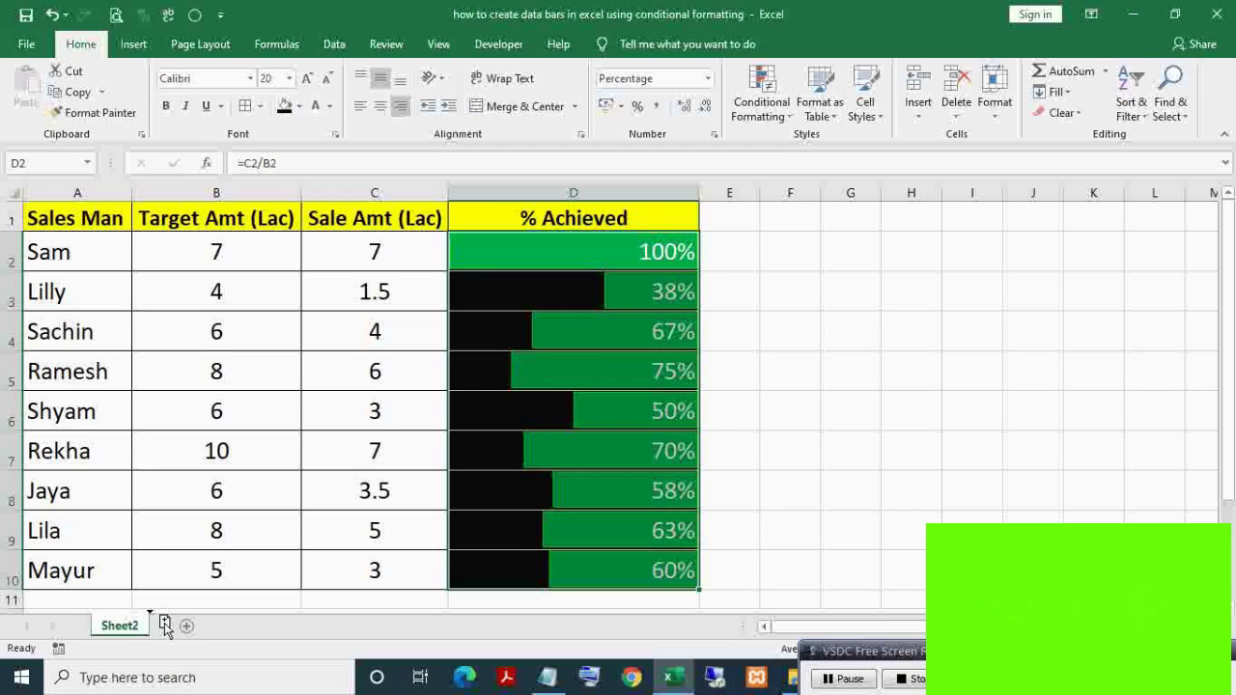
- Copy Sheet2 to a new sheet and open its Data Bar rule for editing
drag(165, 626, 166, 624)
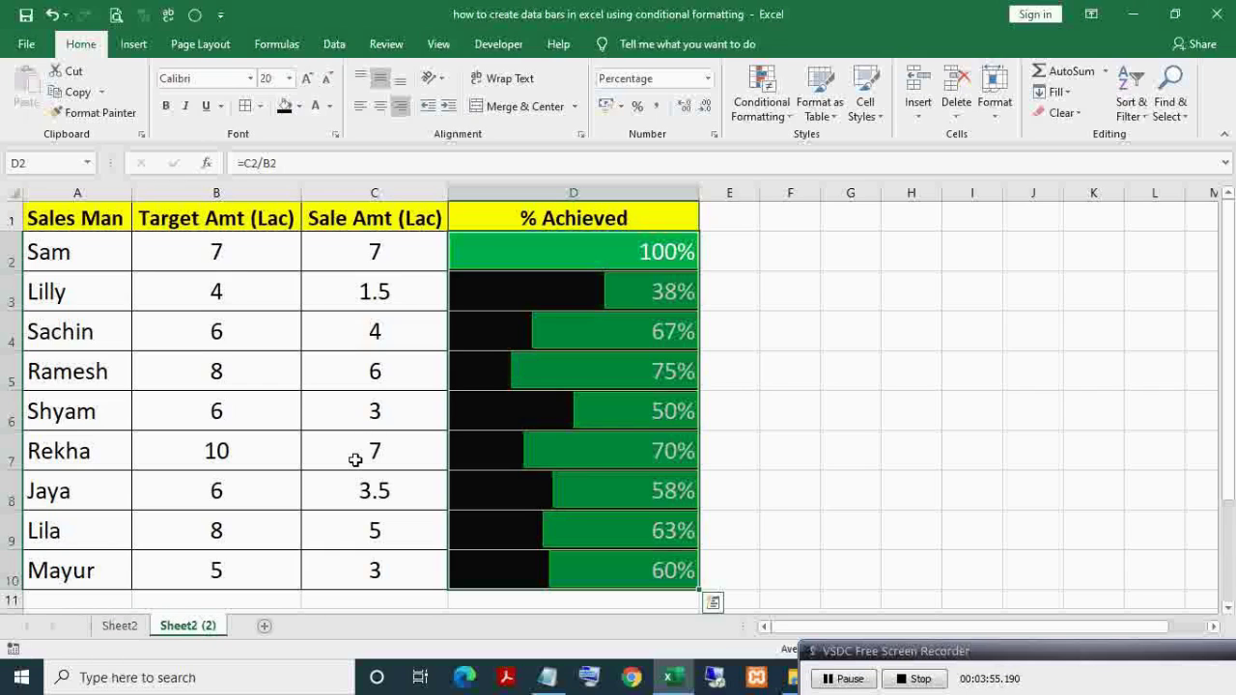
key(alt)
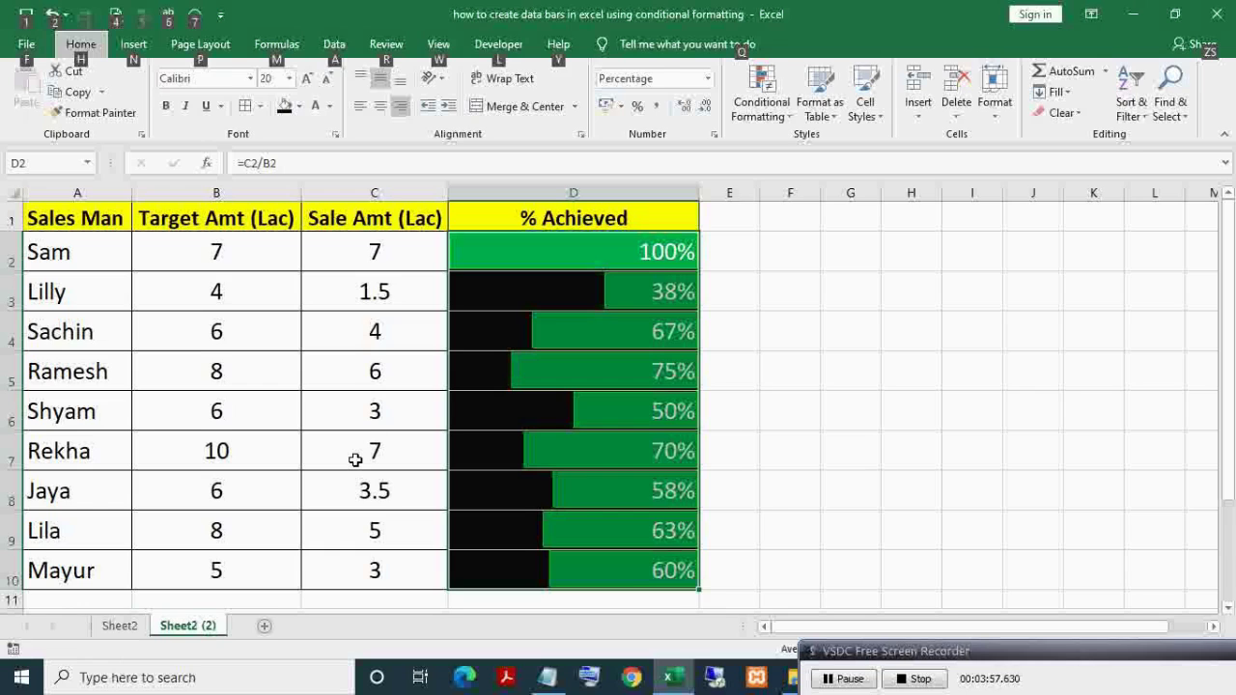
key(o)
key(d)
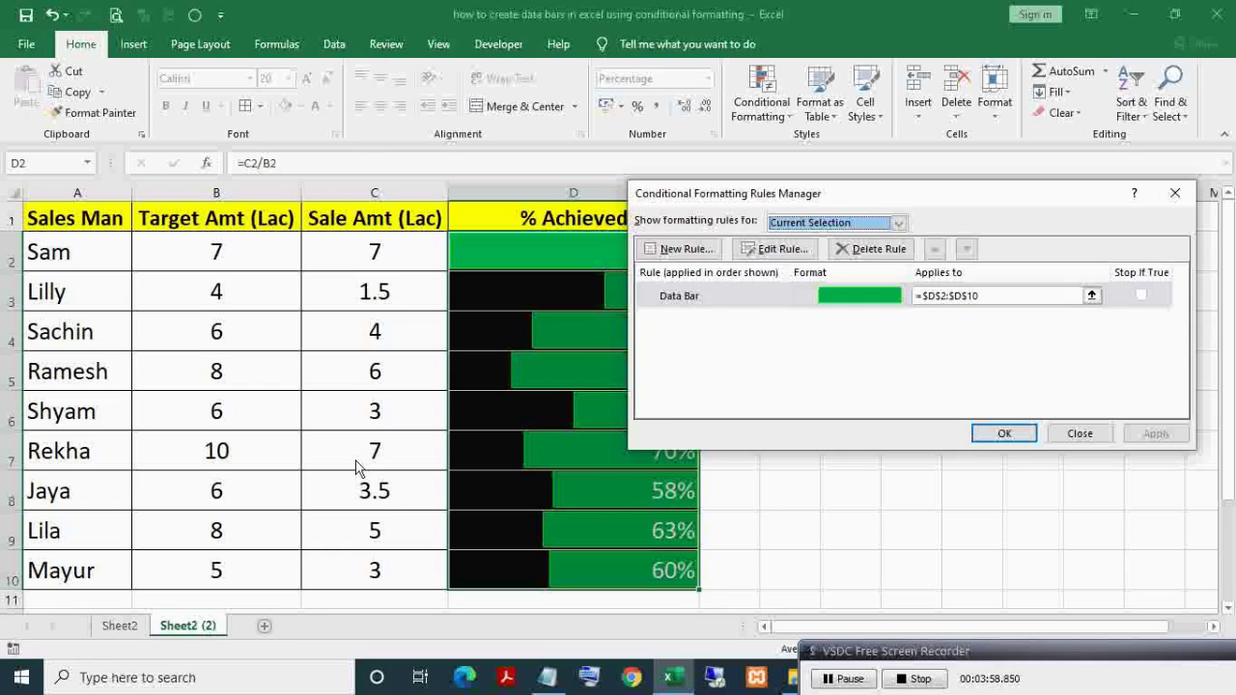
click(713, 303)
click(687, 249)
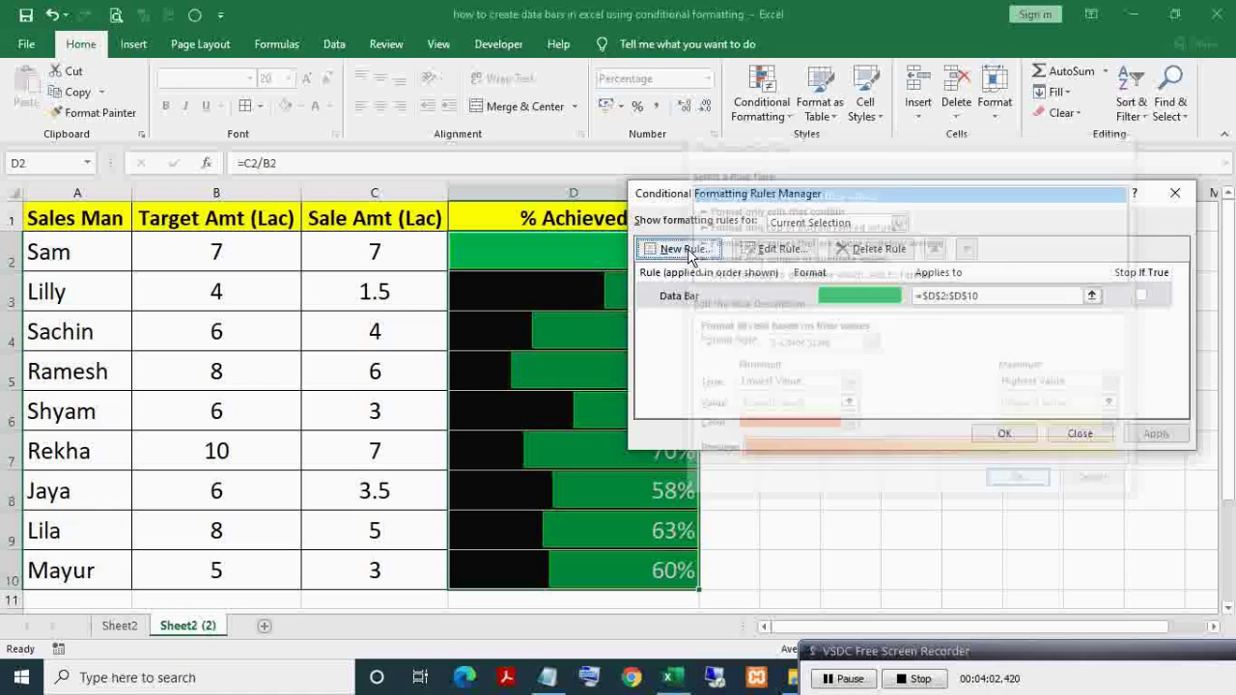
click(779, 249)
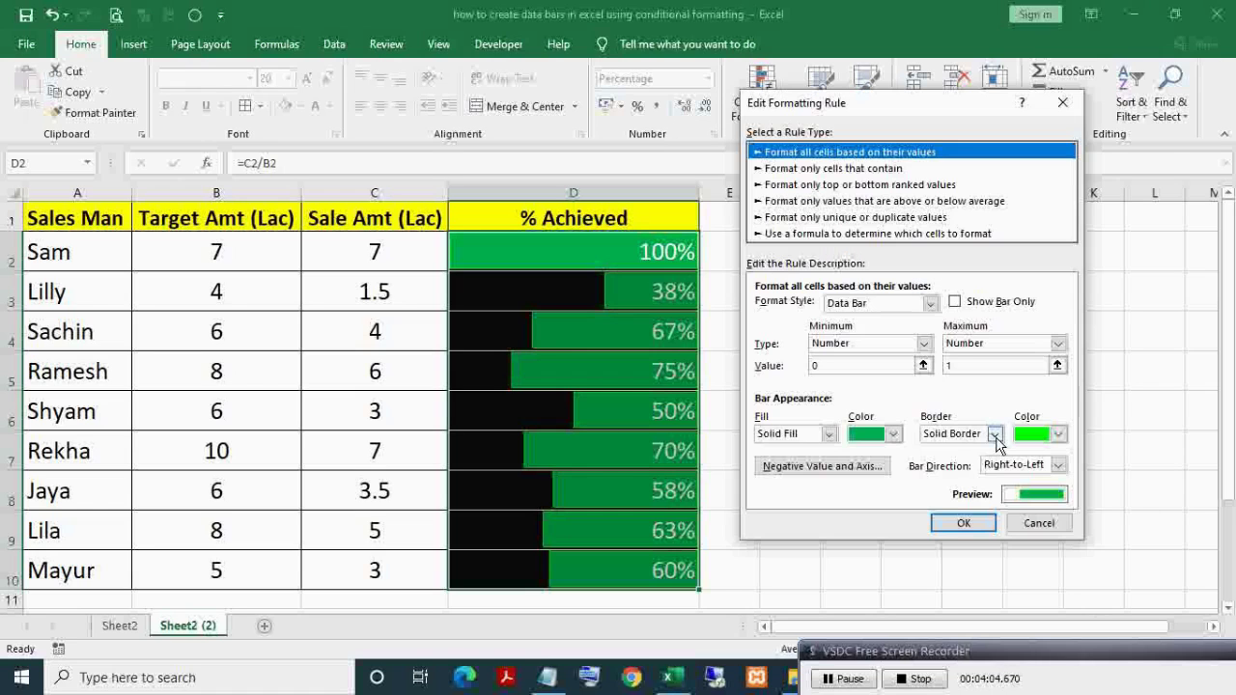
- Switch the bars to a gradient fill with green fill and green border, and apply
click(828, 433)
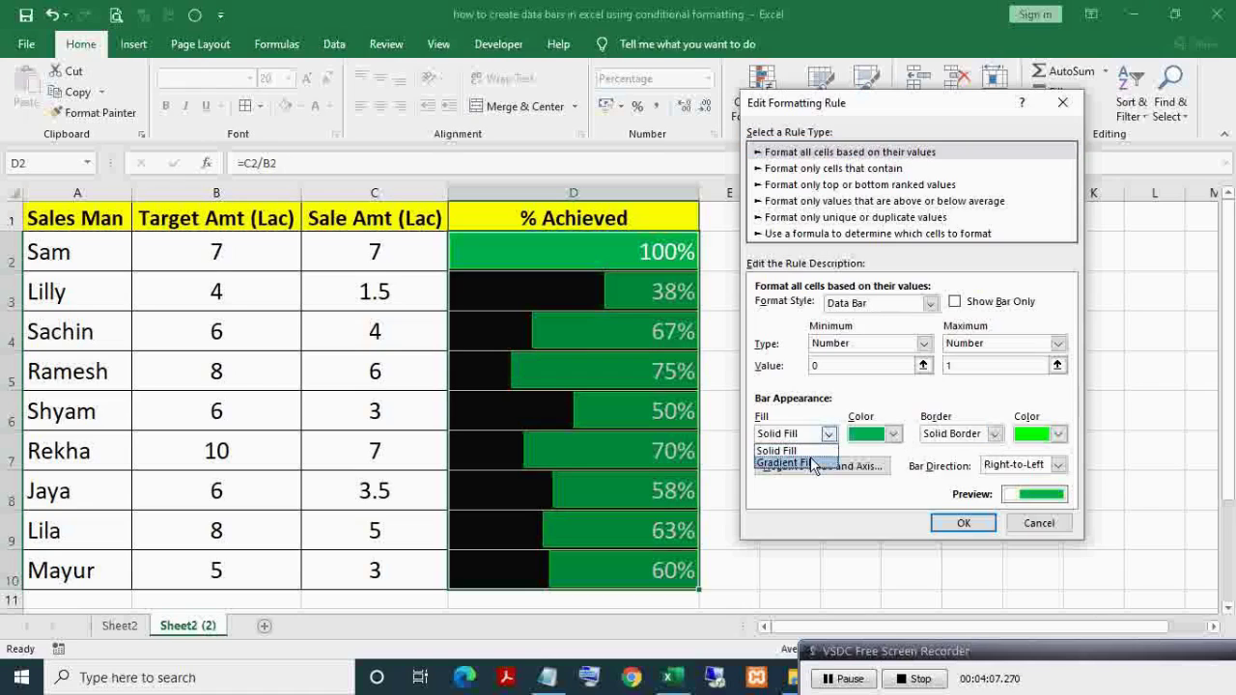
click(814, 463)
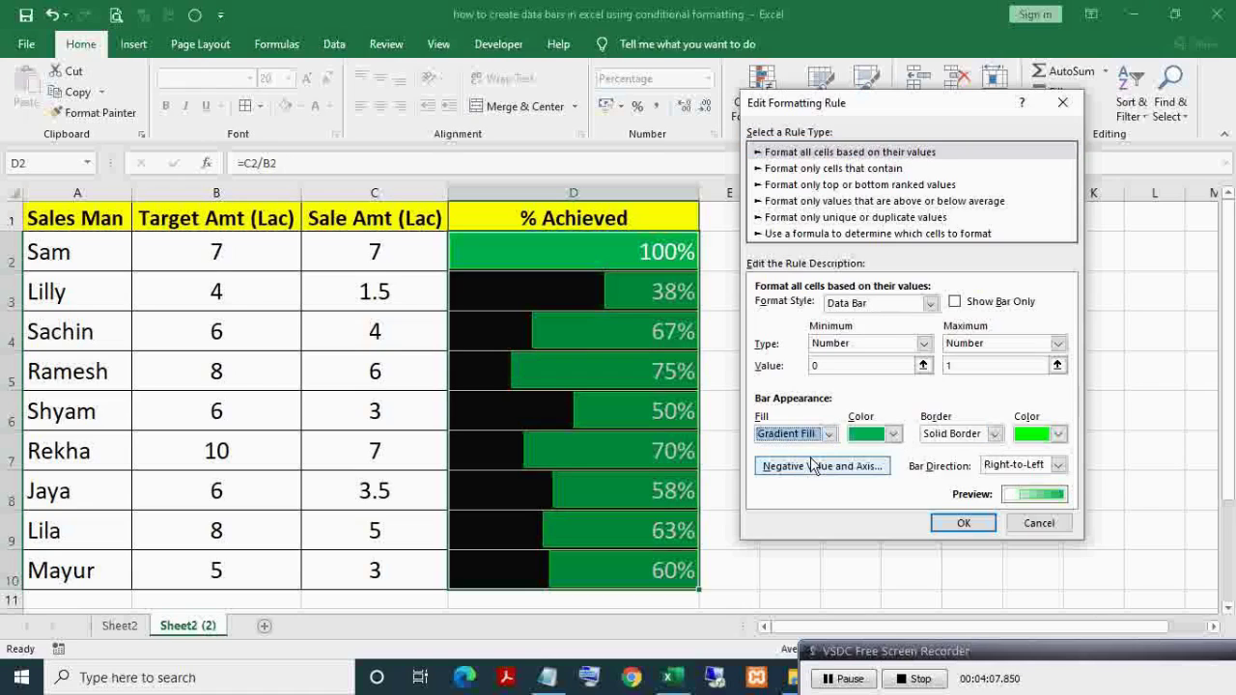
click(893, 434)
click(872, 584)
click(1059, 434)
click(1030, 579)
click(894, 434)
click(921, 584)
click(1058, 433)
click(1079, 580)
click(963, 523)
click(1159, 437)
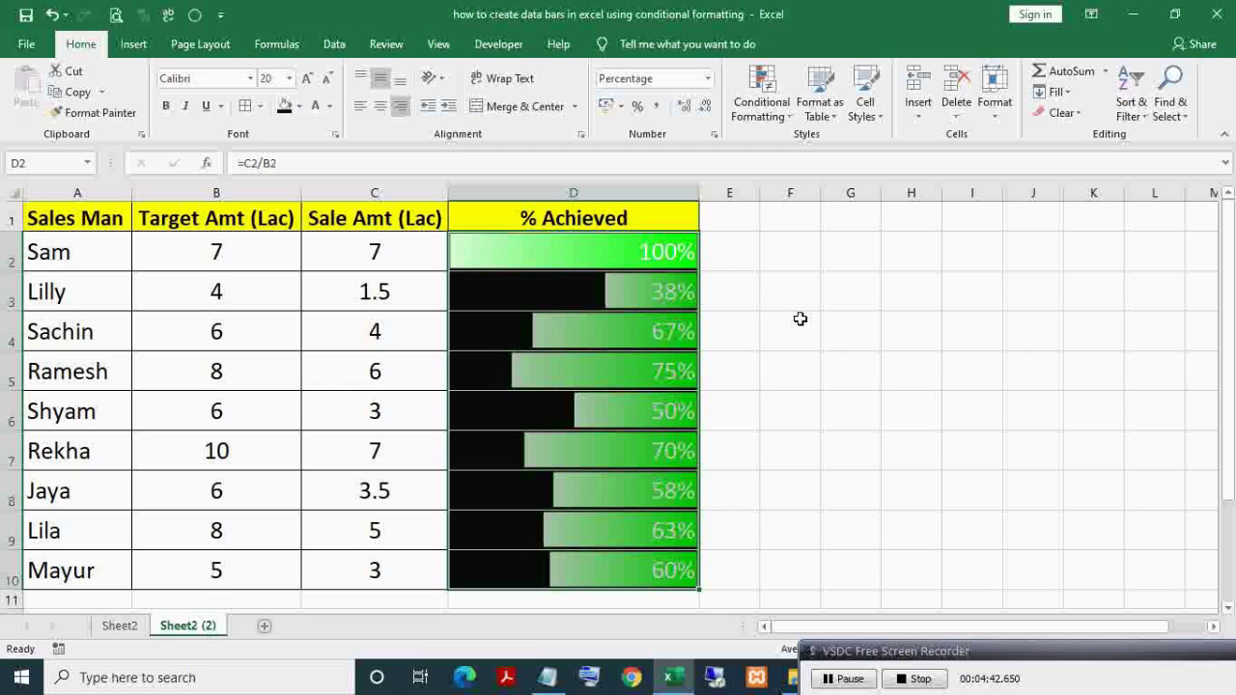
- Set the D2:D10 font colour back to Automatic (black)
click(801, 319)
drag(798, 319, 623, 252)
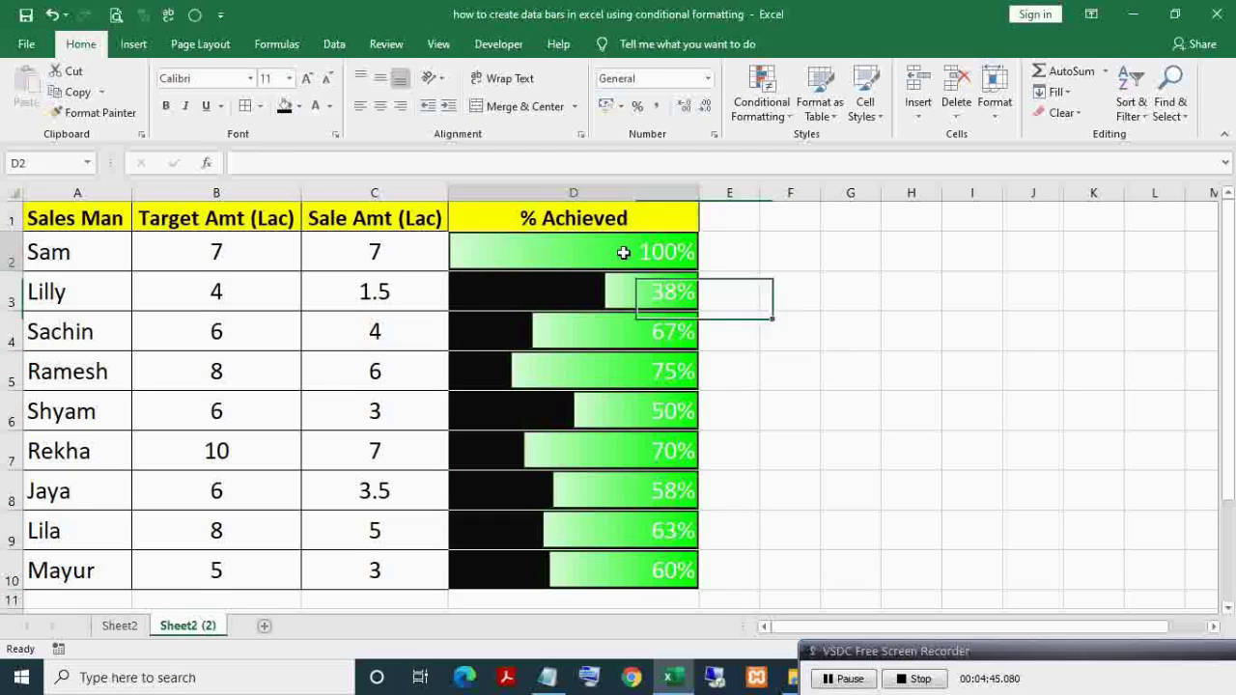
shift+click(635, 571)
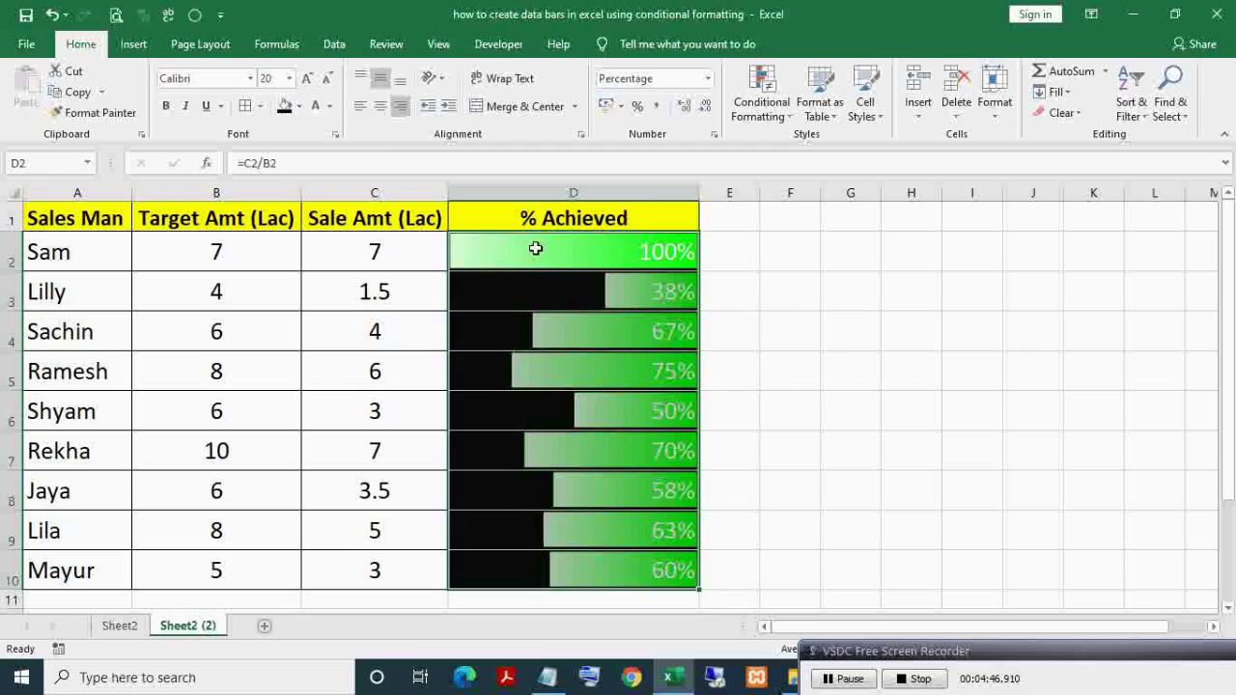
click(329, 106)
click(330, 131)
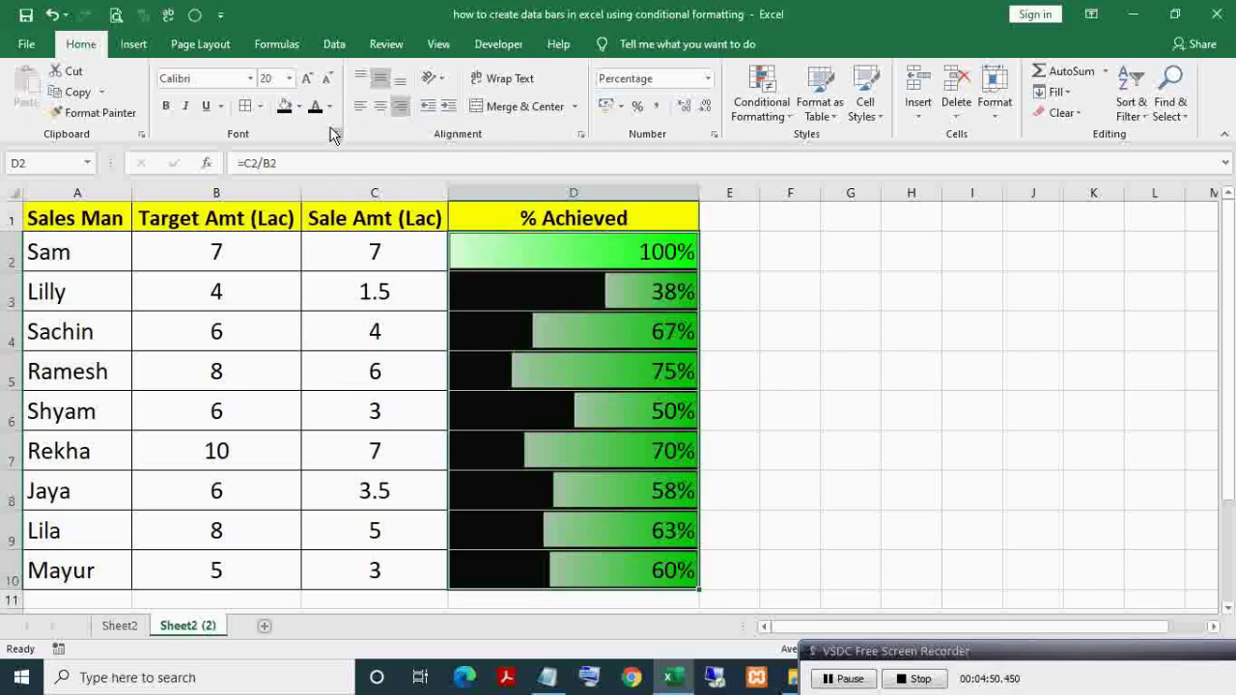
click(749, 240)
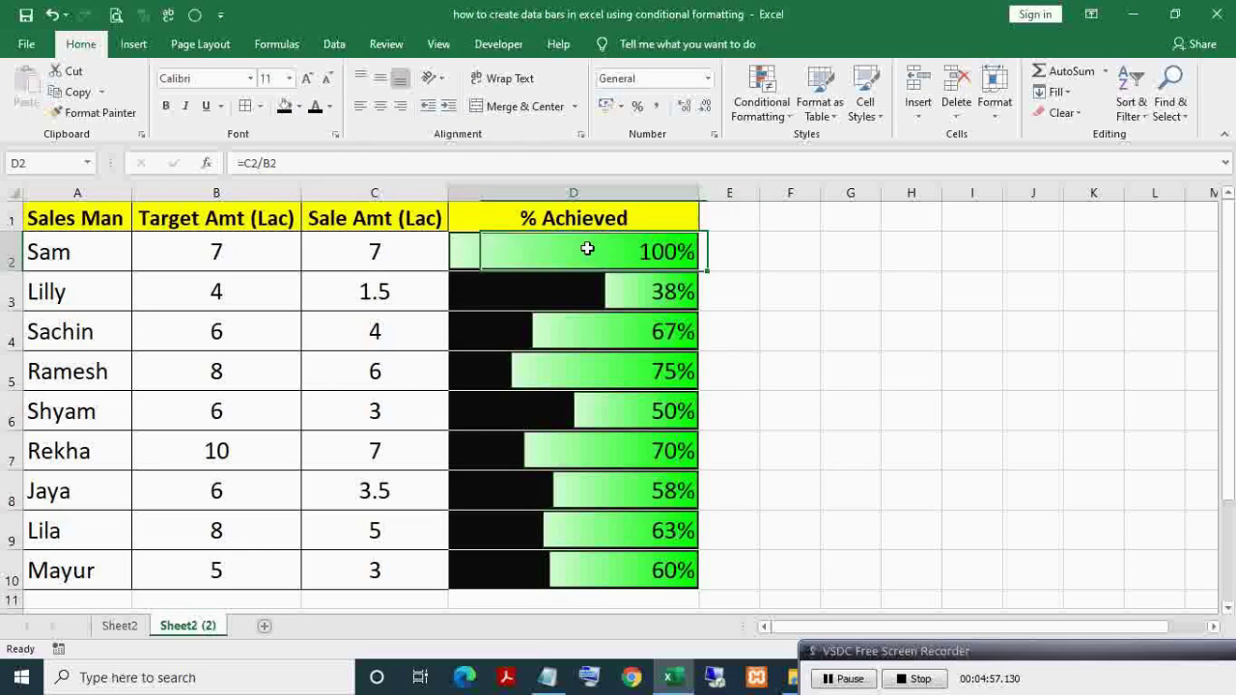
- Change the D2:D10 gradient data bar rule's bar direction to Left-to-Right
drag(587, 248, 650, 568)
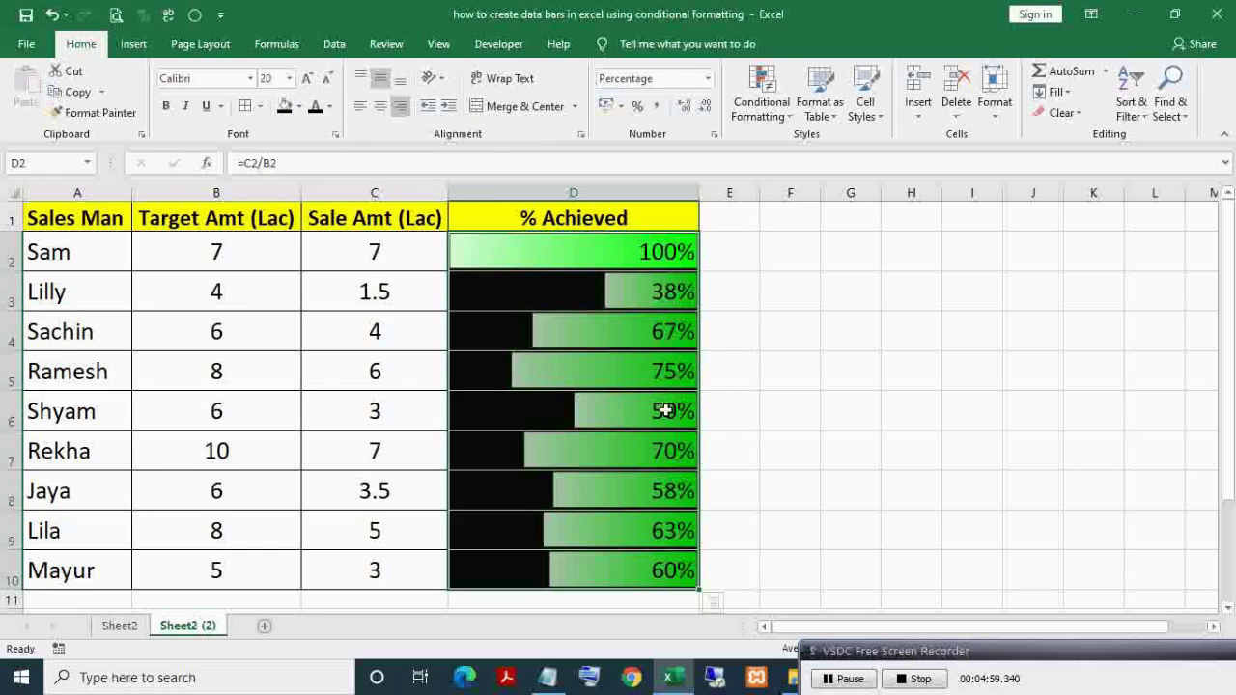
key(alt)
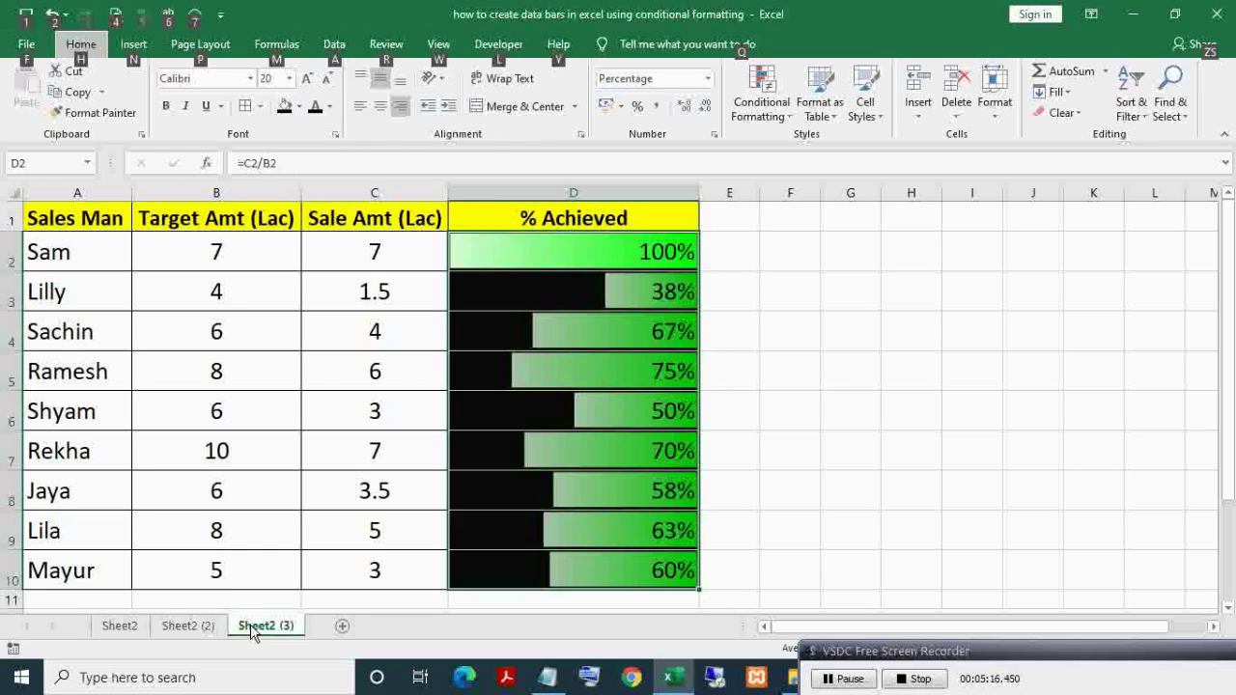
key(o)
key(d)
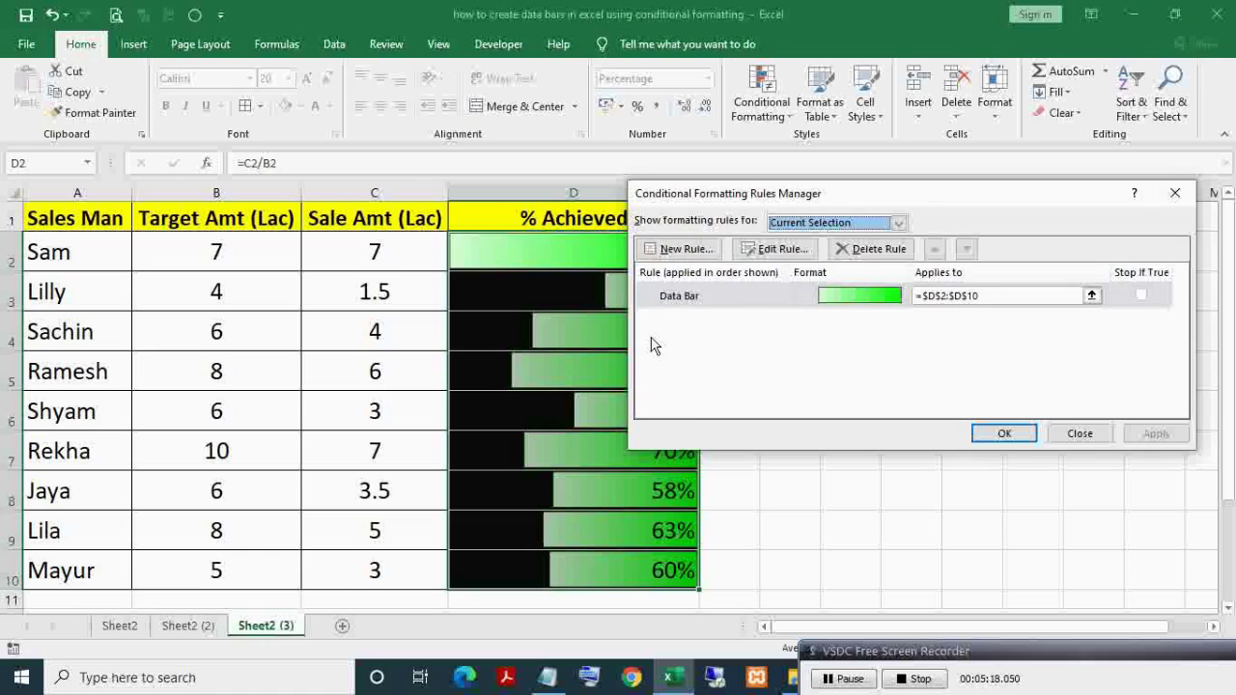
click(698, 300)
click(762, 253)
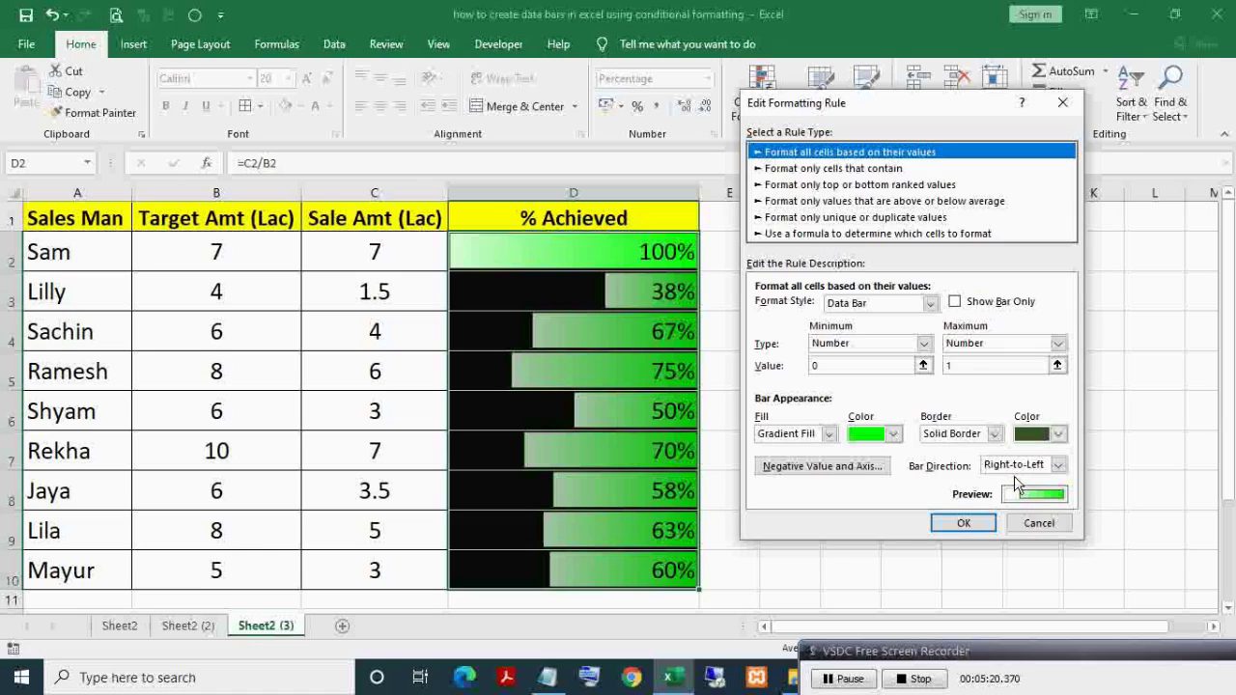
click(1058, 465)
click(1013, 493)
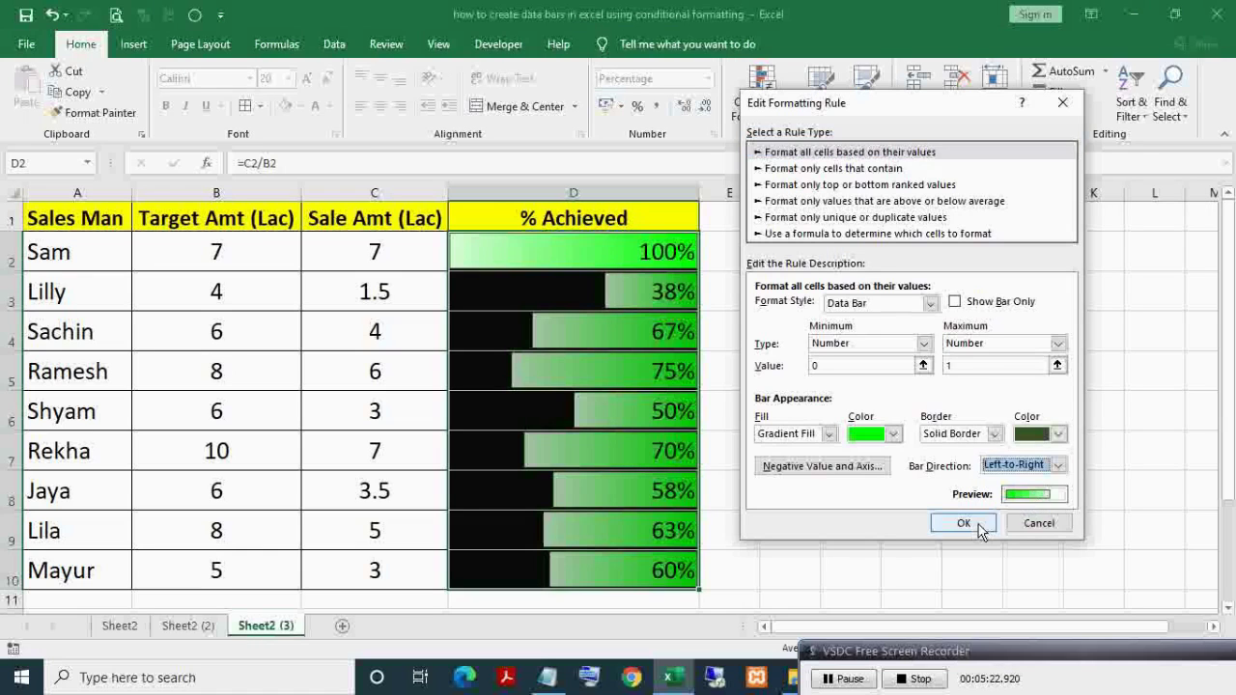
- Apply the edited rule and left-align the percentages in D2:D10
click(969, 523)
click(1150, 437)
click(1005, 434)
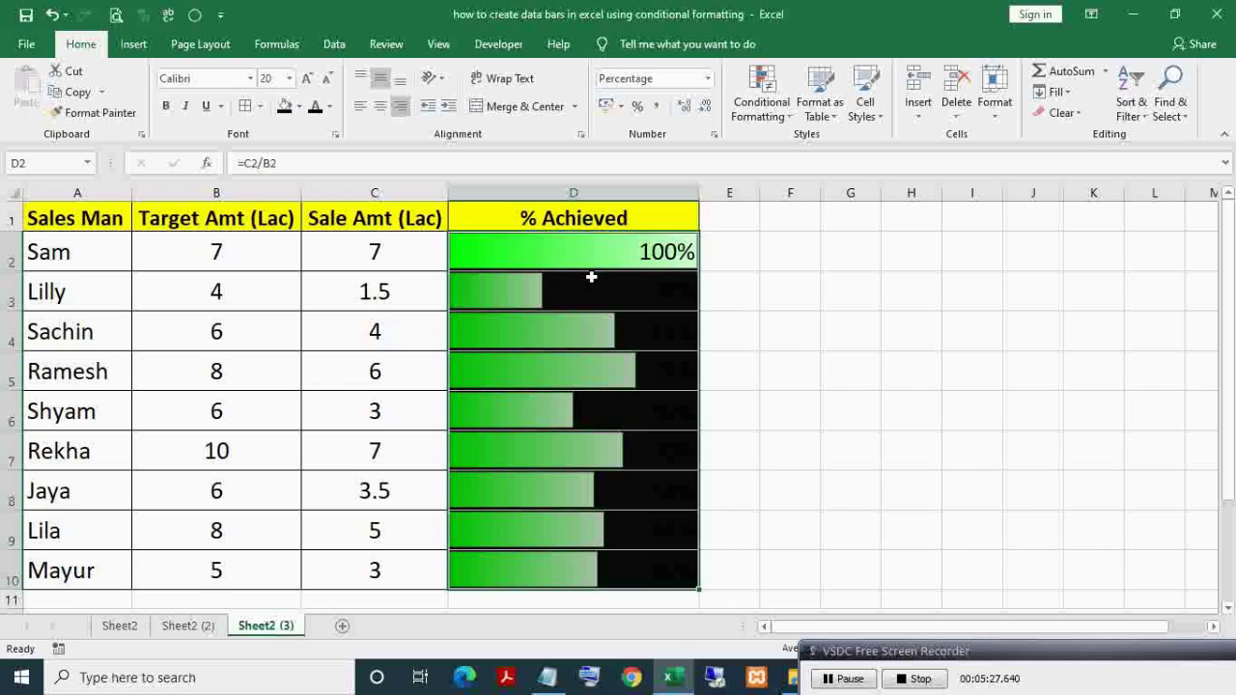
click(354, 108)
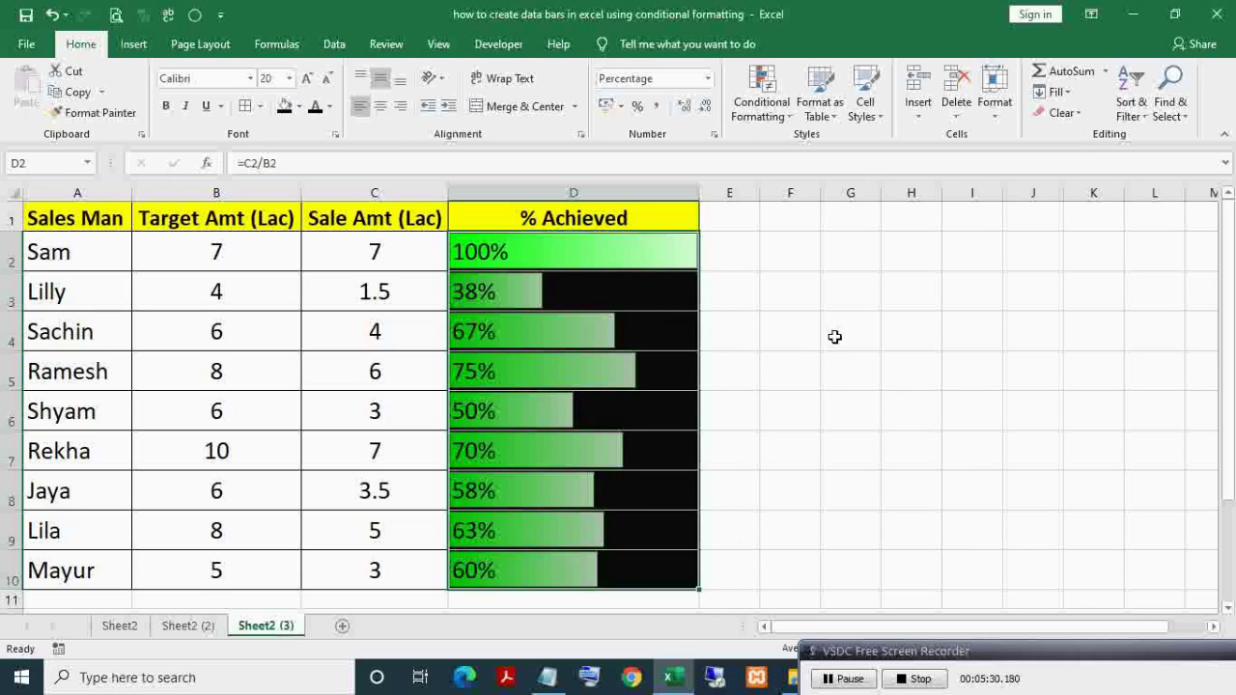